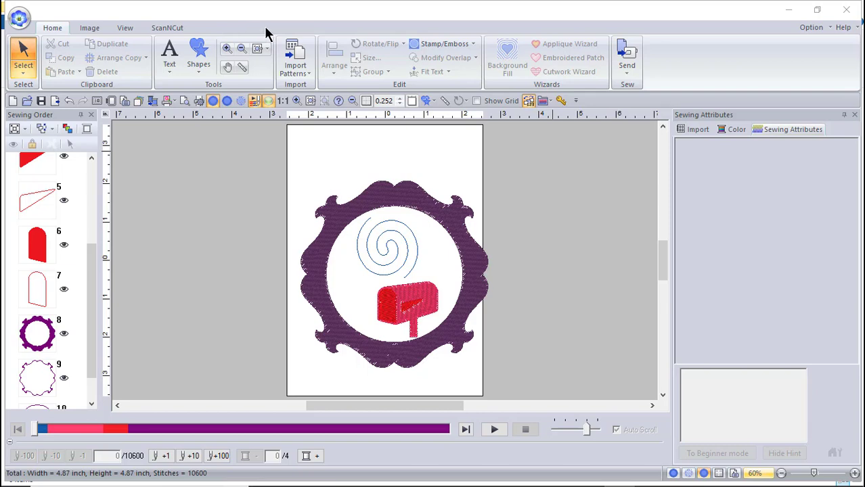
pyautogui.click(811, 25)
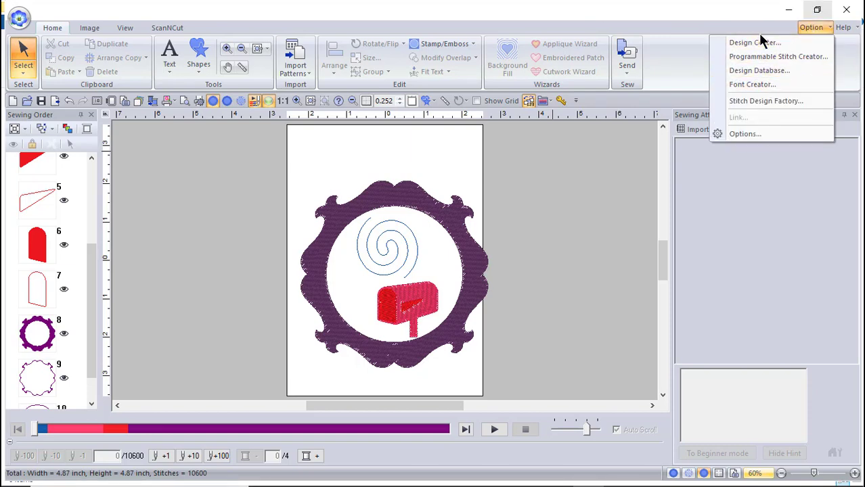
pyautogui.click(409, 24)
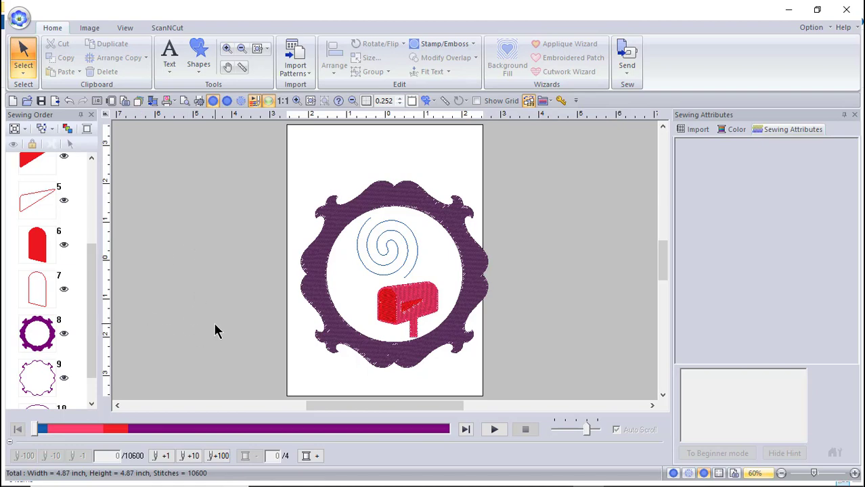
# Step: Open the design settings and review the hoop sizes available for the single-needle machine
pyautogui.click(18, 22)
pyautogui.click(28, 228)
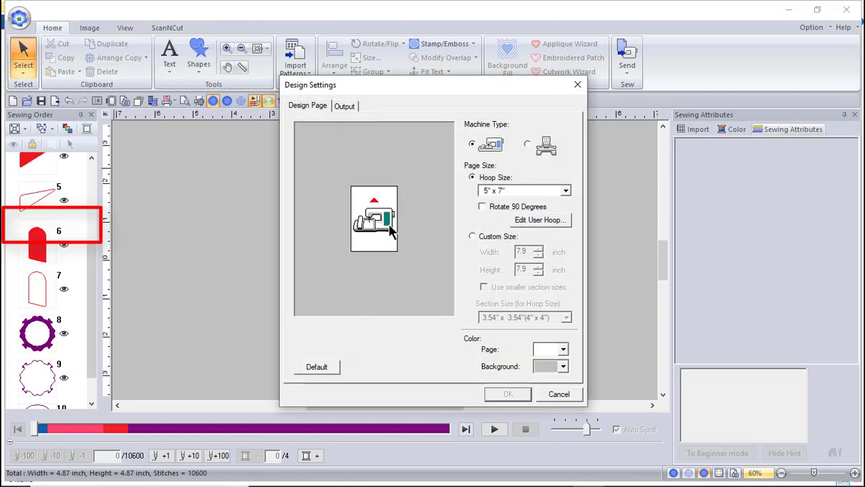
pyautogui.click(566, 191)
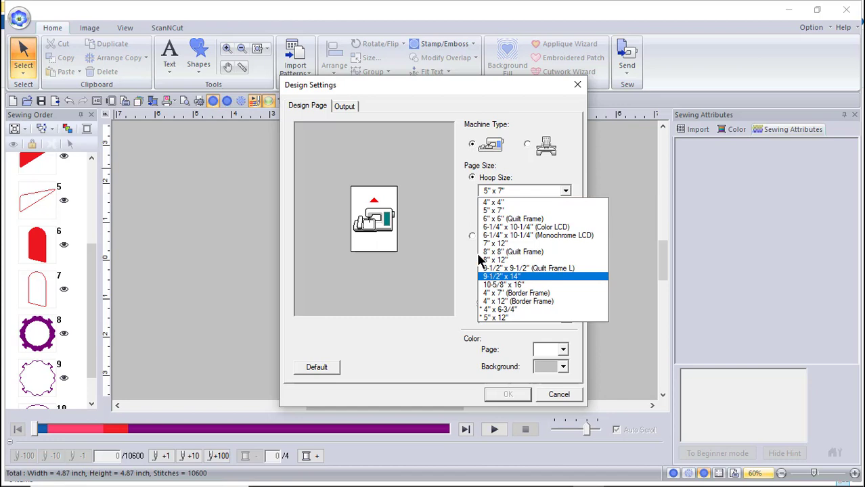
pyautogui.click(459, 204)
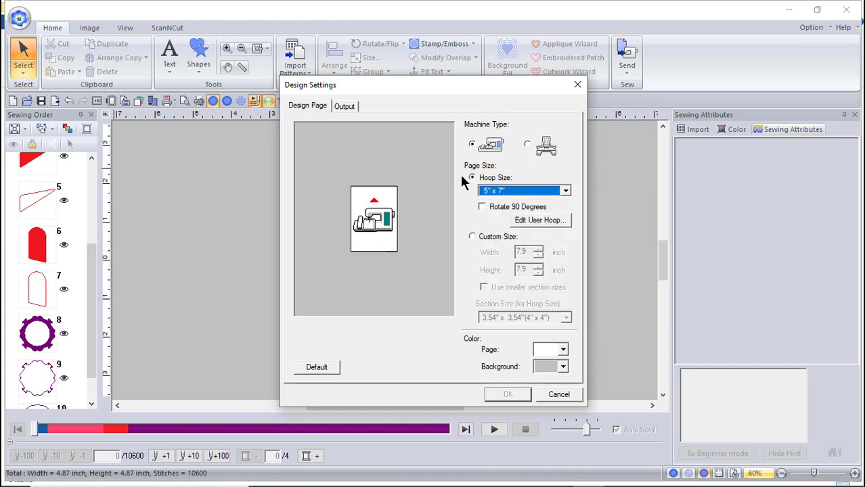
# Step: Switch the machine type to multi-needle and review its list of hoop sizes
pyautogui.click(527, 145)
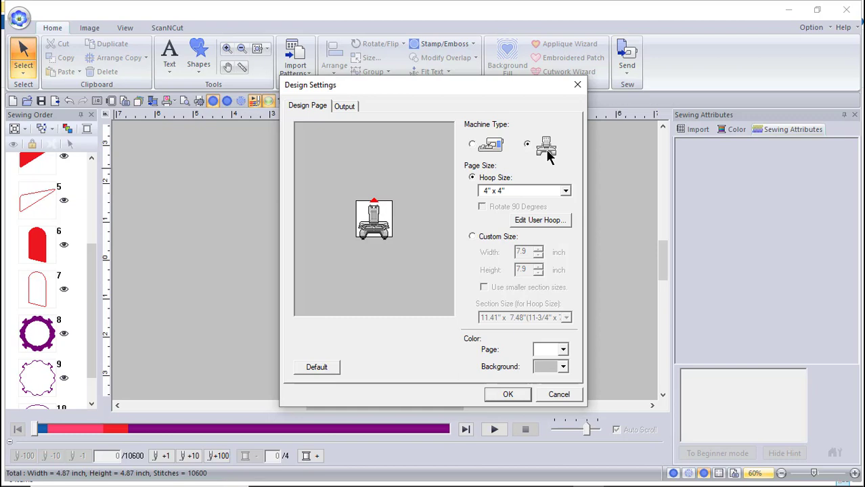
pyautogui.click(565, 191)
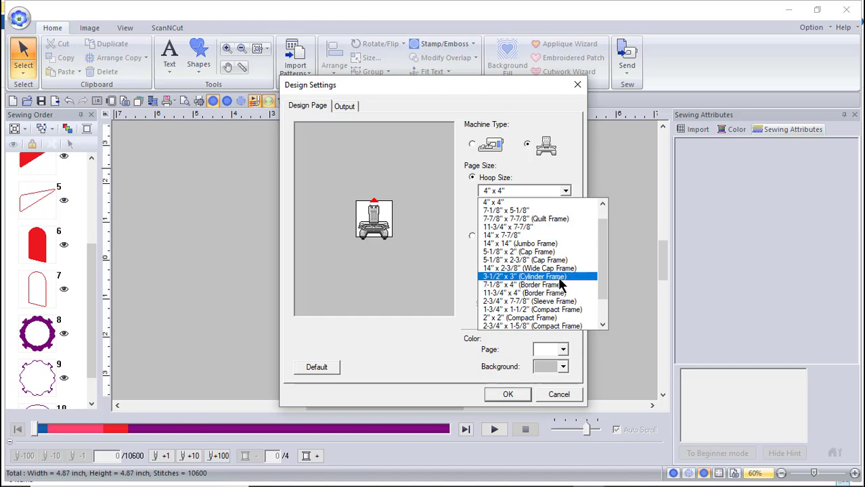
pyautogui.click(410, 189)
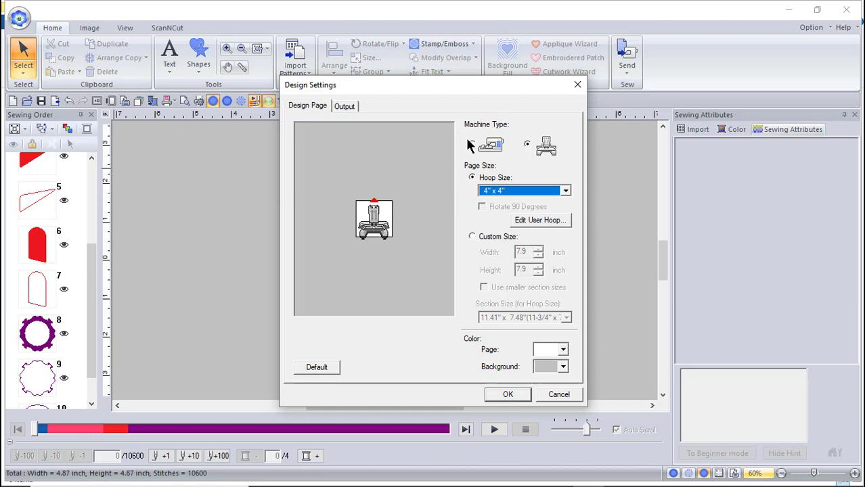
# Step: Return the machine type to single-needle and set the hoop size to 5" x 7"
pyautogui.click(471, 144)
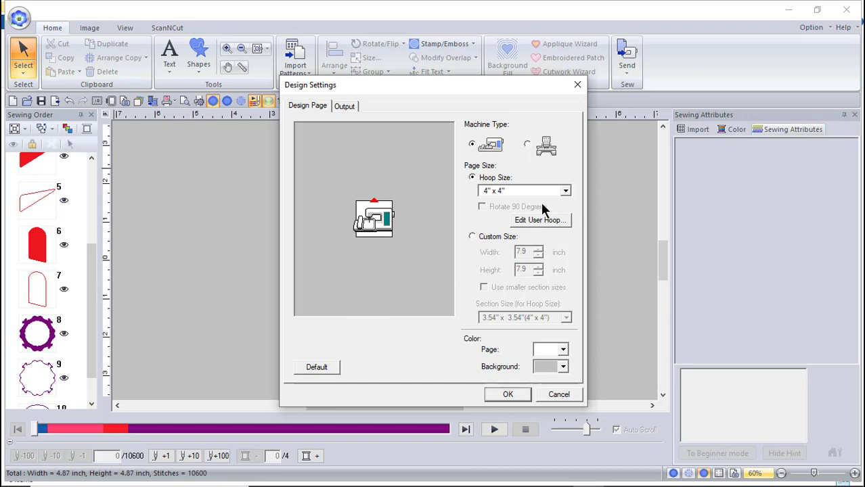
pyautogui.click(565, 191)
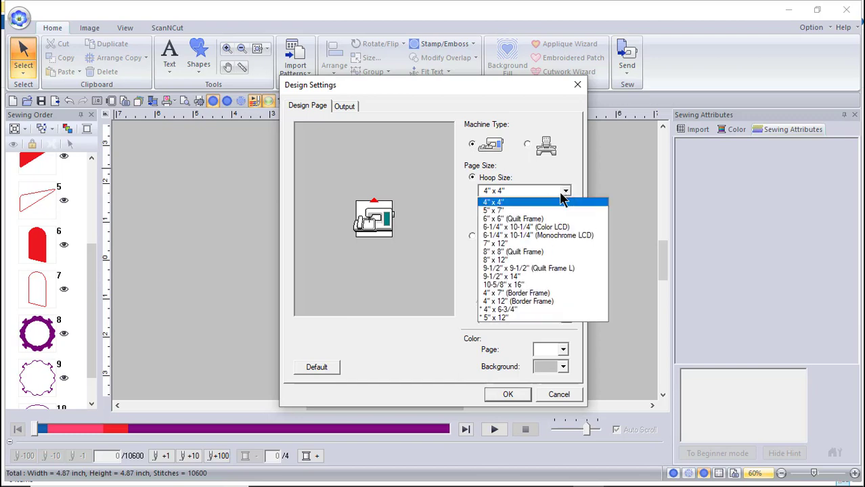
pyautogui.click(518, 211)
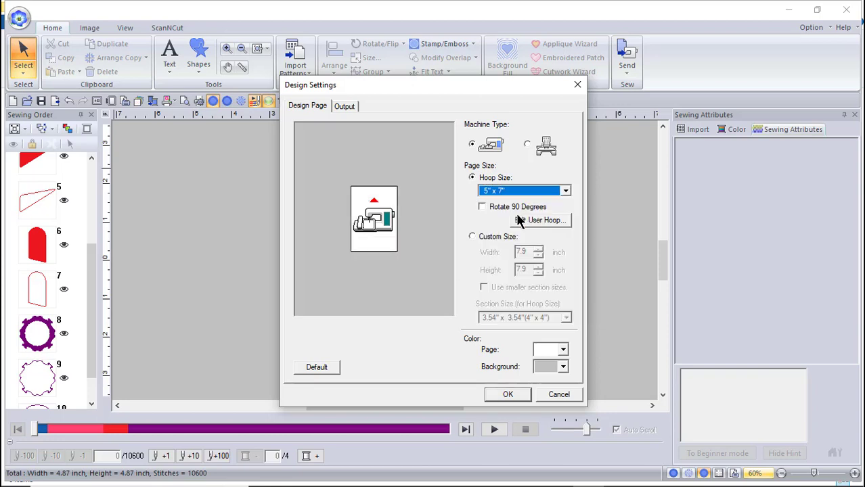
# Step: Try rotating the hoop 90 degrees, turn the rotation off again, and look at the user hoop settings
pyautogui.click(481, 206)
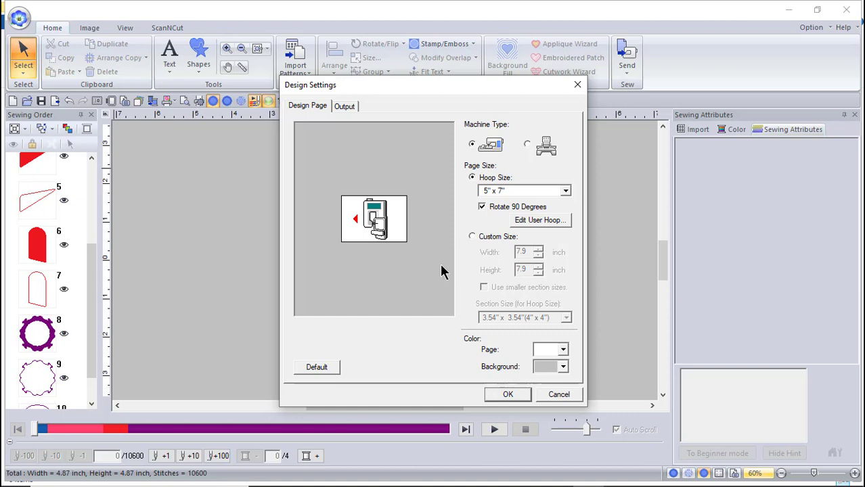
pyautogui.click(482, 207)
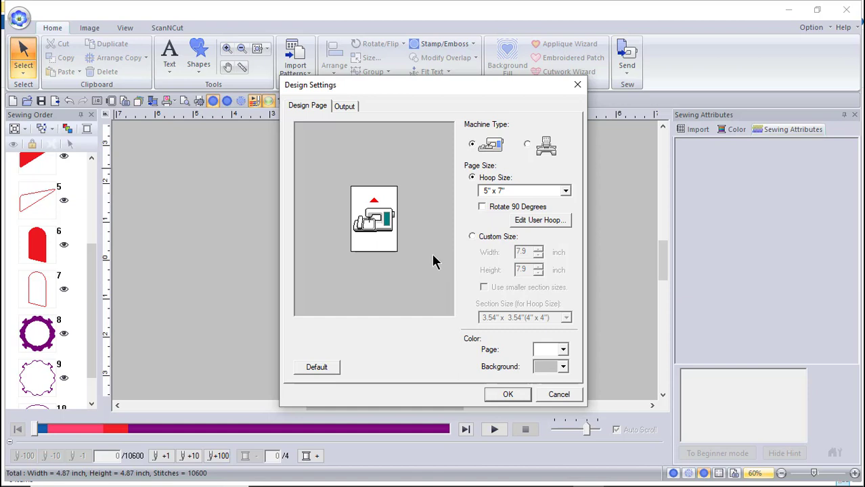
pyautogui.click(531, 220)
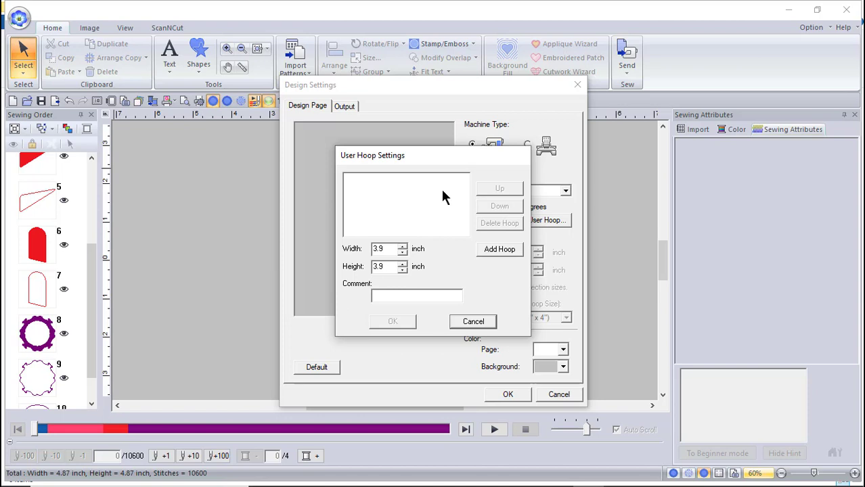
pyautogui.click(474, 322)
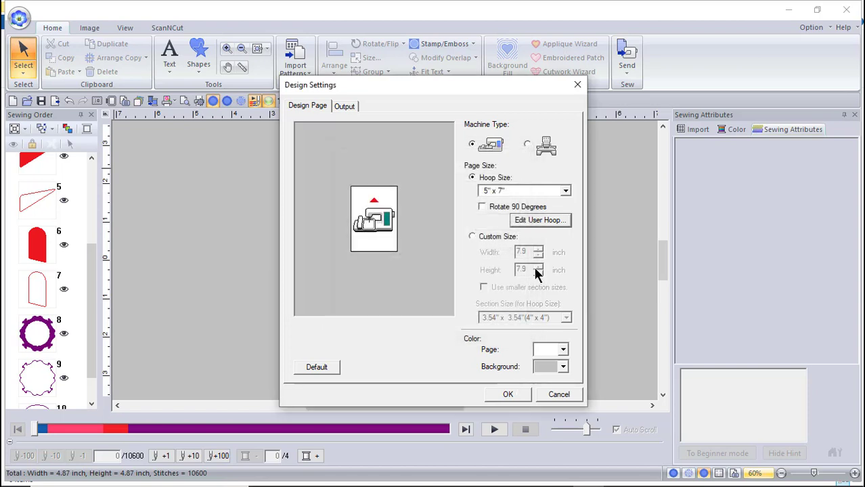
# Step: Preview the custom page size, return to hoop sizes, and compare the 5" x 12" hoop with the 5" x 7" hoop
pyautogui.click(471, 237)
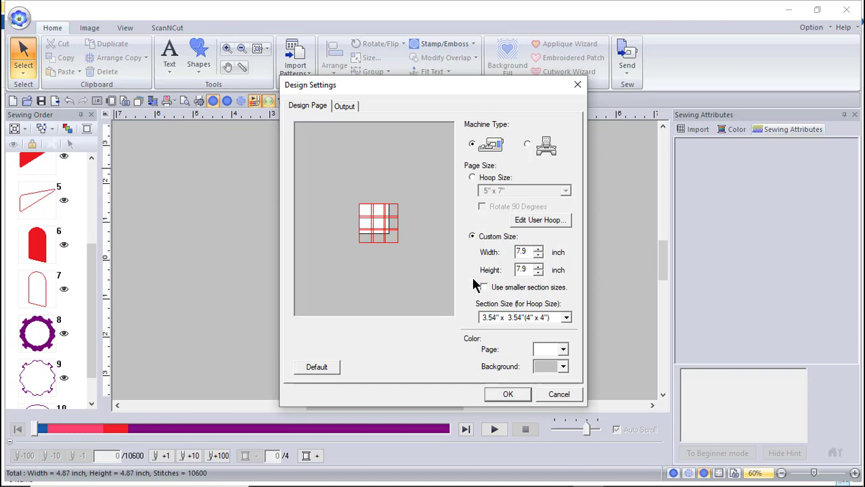
pyautogui.click(473, 178)
pyautogui.click(564, 191)
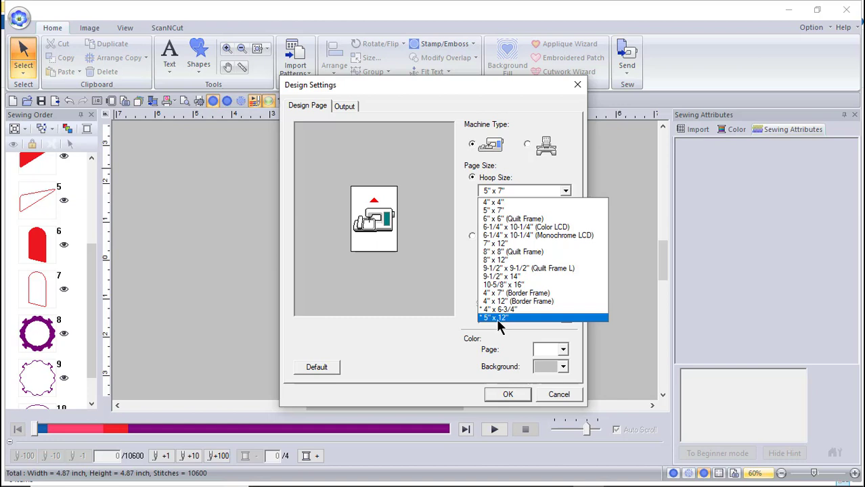
pyautogui.click(498, 318)
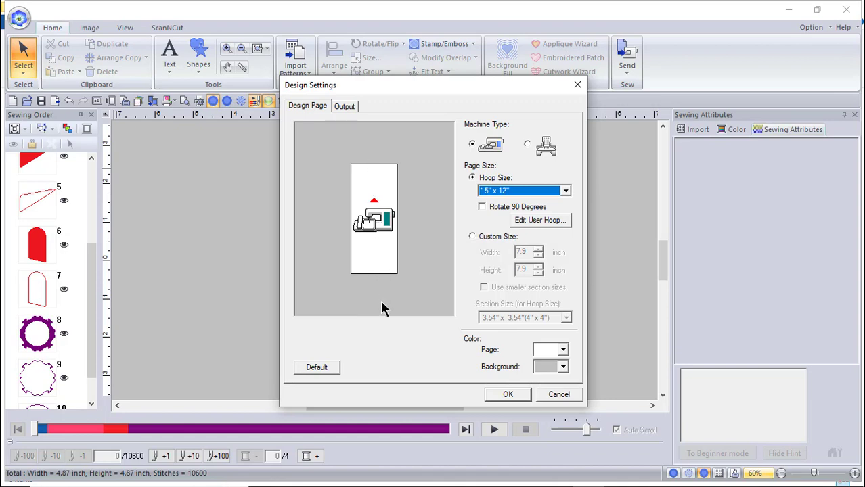
pyautogui.click(565, 191)
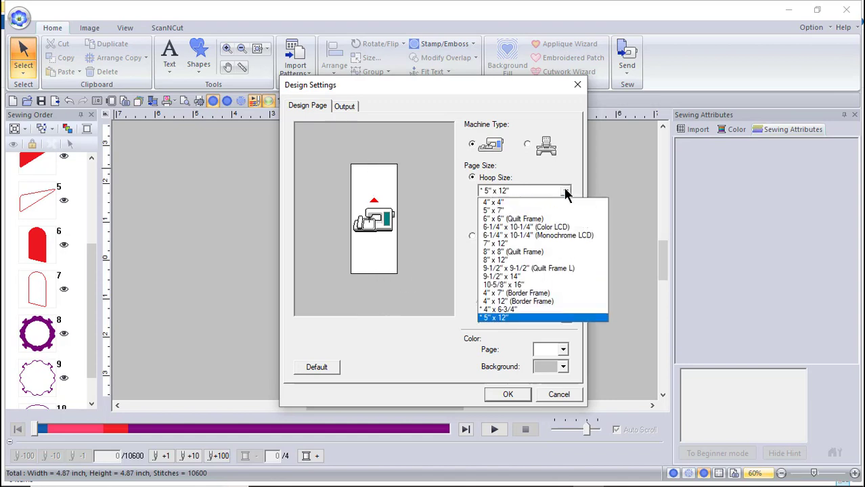
pyautogui.click(500, 211)
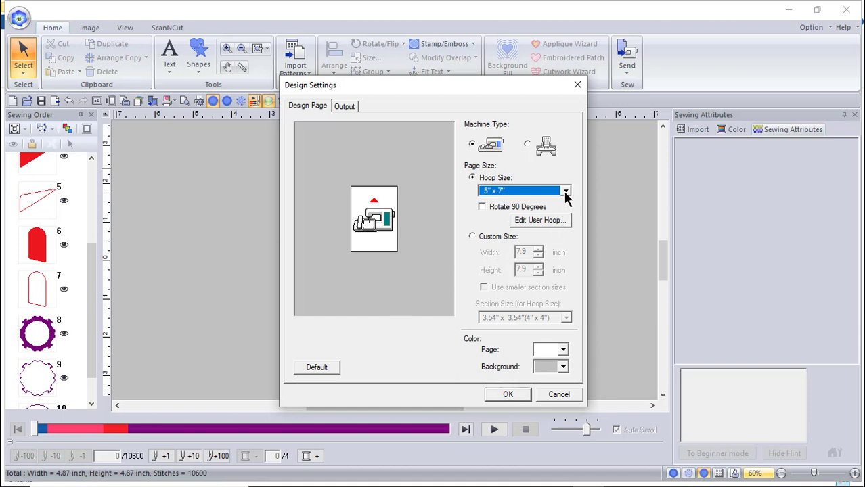
# Step: Choose the 5" x 12" multi-position hoop and turn on optimizing the number of hoop position changes in the output settings
pyautogui.click(565, 191)
pyautogui.click(498, 317)
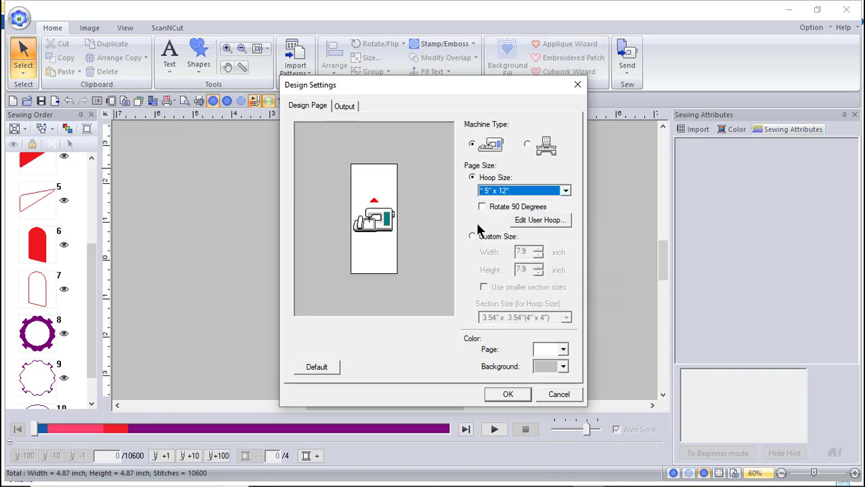
pyautogui.click(346, 107)
pyautogui.click(308, 185)
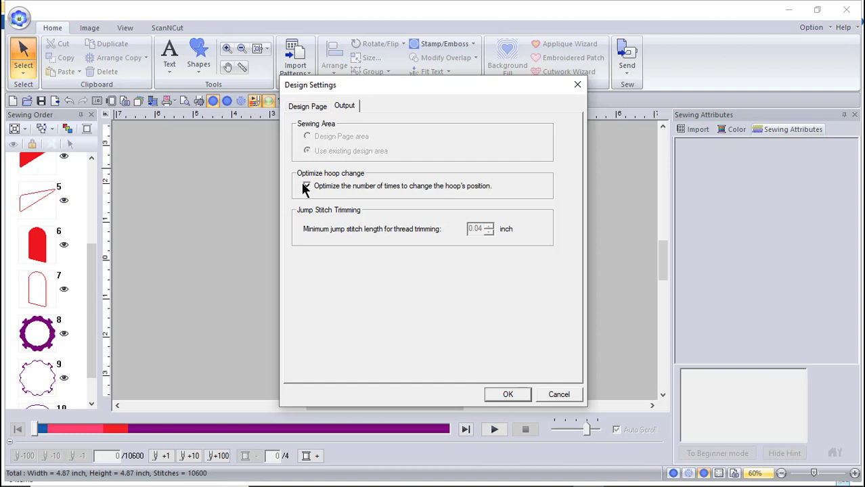
# Step: Set the hoop size of the design page to 4" x 4"
pyautogui.click(308, 106)
pyautogui.click(566, 190)
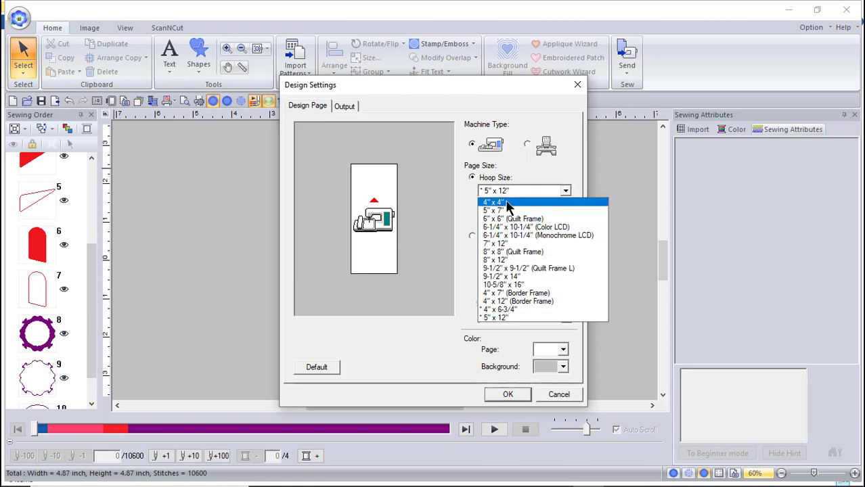
pyautogui.click(504, 202)
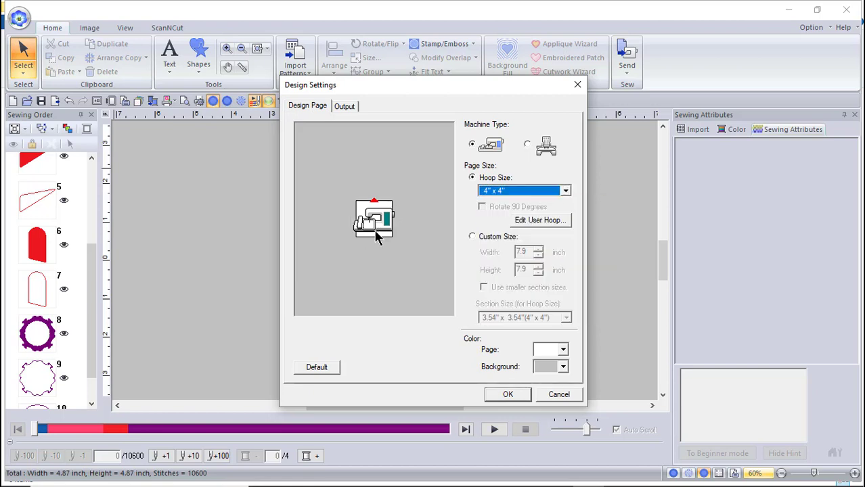
# Step: Set the design page color to red and the background color to light blue
pyautogui.click(563, 350)
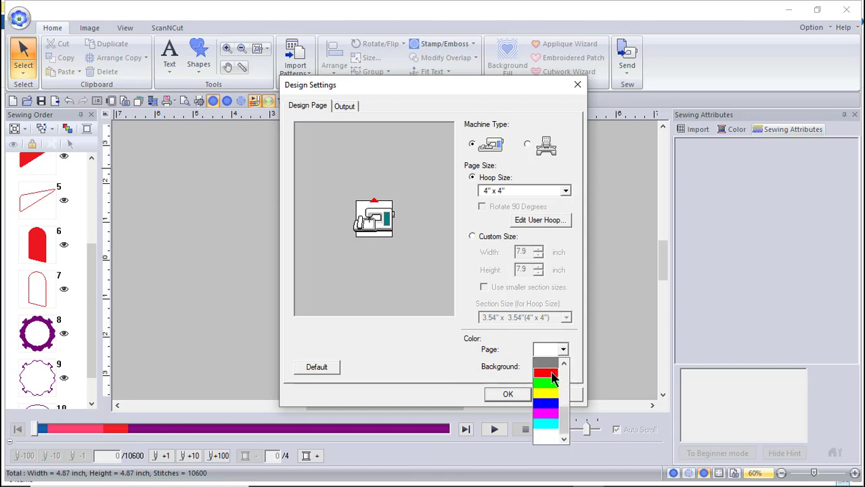
pyautogui.click(550, 373)
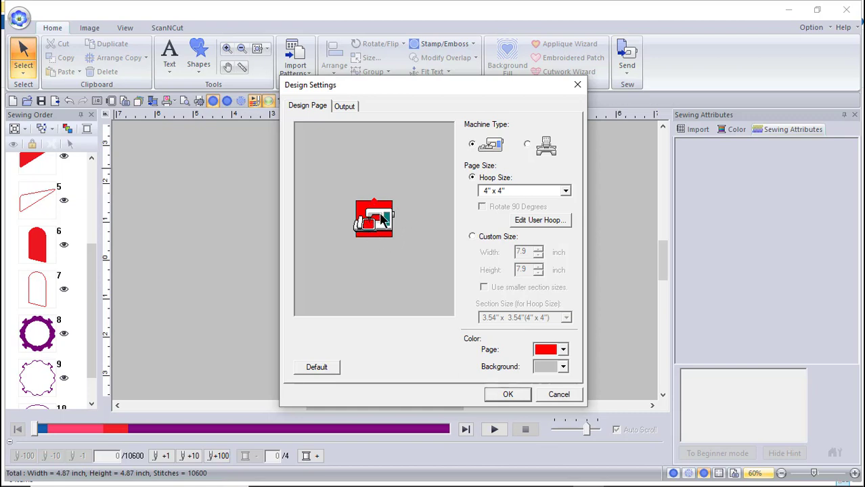
pyautogui.click(562, 367)
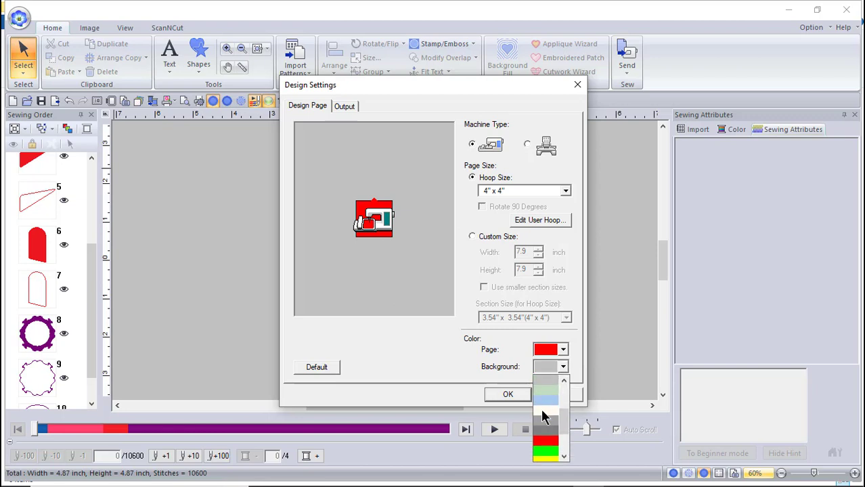
pyautogui.click(543, 401)
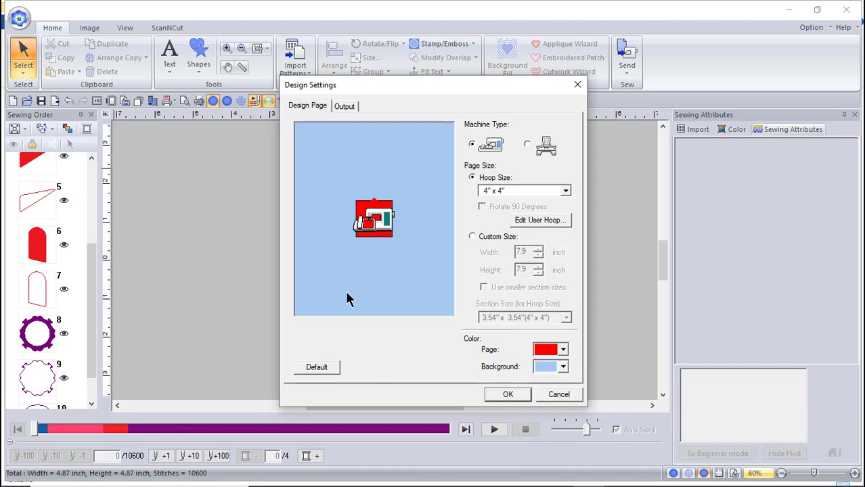
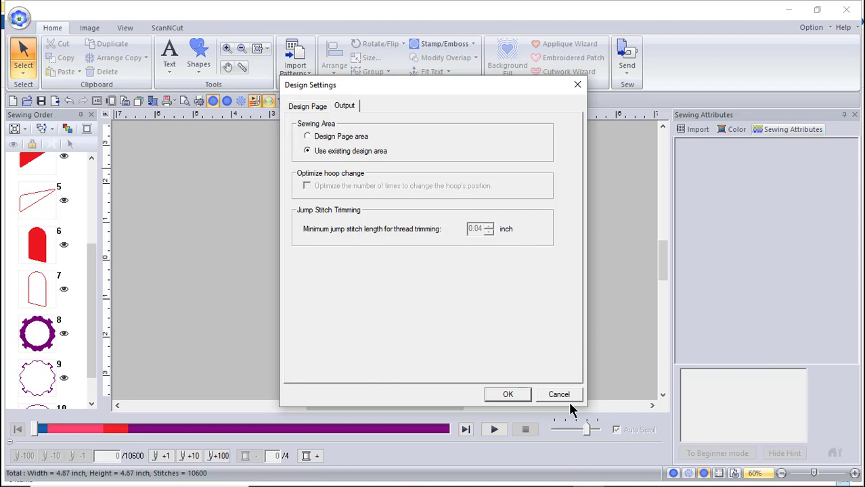
# Step: Apply the design settings and look through the design's objects in the sewing order
pyautogui.click(512, 394)
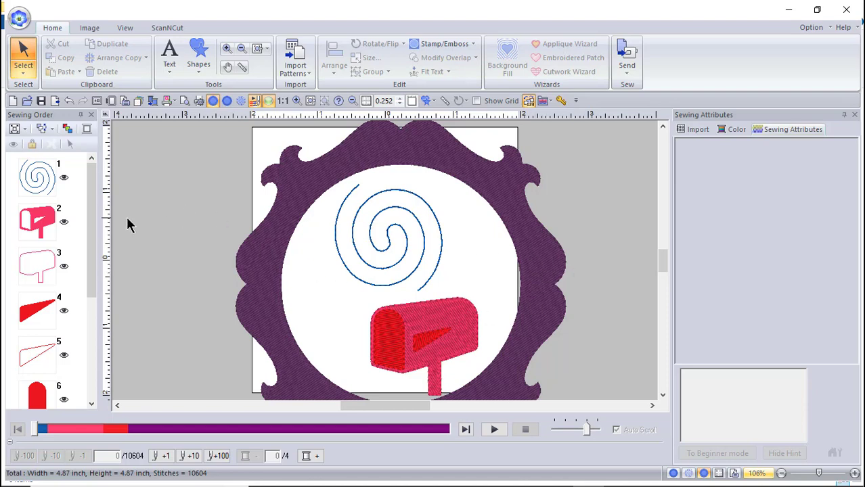
pyautogui.moveTo(95, 220); pyautogui.dragTo(117, 330)
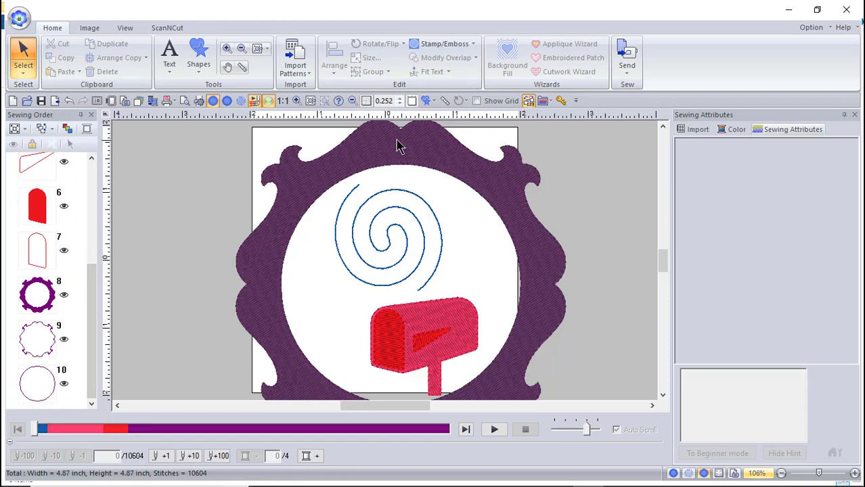
# Step: Shrink the outer purple frame to about 3.71 x 3.71 inches and move it within the edges of the design page
pyautogui.click(251, 302)
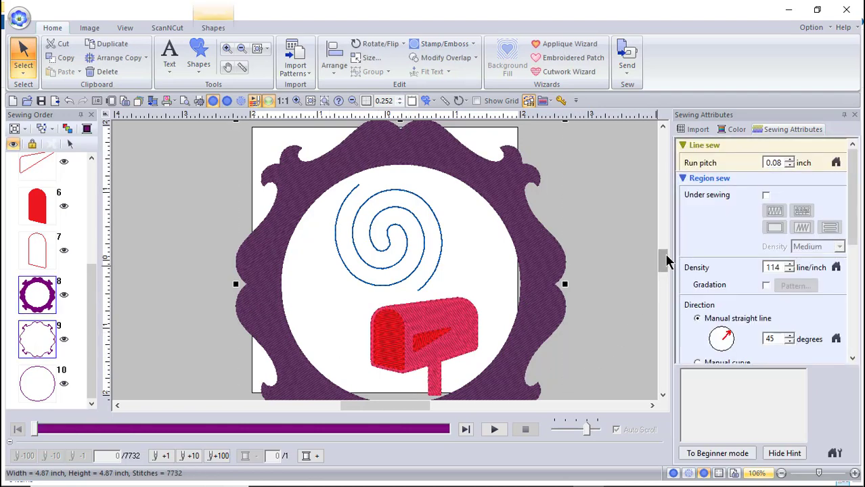
pyautogui.click(665, 307)
pyautogui.moveTo(662, 323); pyautogui.dragTo(666, 271)
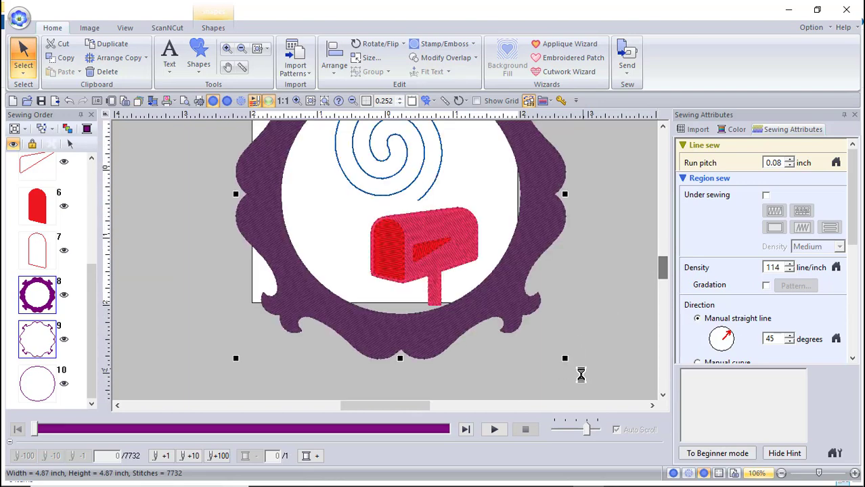
pyautogui.moveTo(565, 358); pyautogui.dragTo(539, 285)
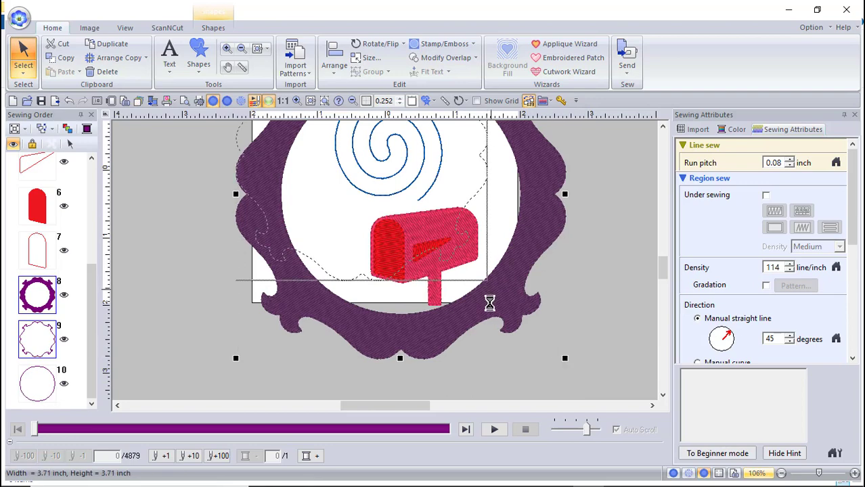
pyautogui.moveTo(332, 263); pyautogui.dragTo(353, 284)
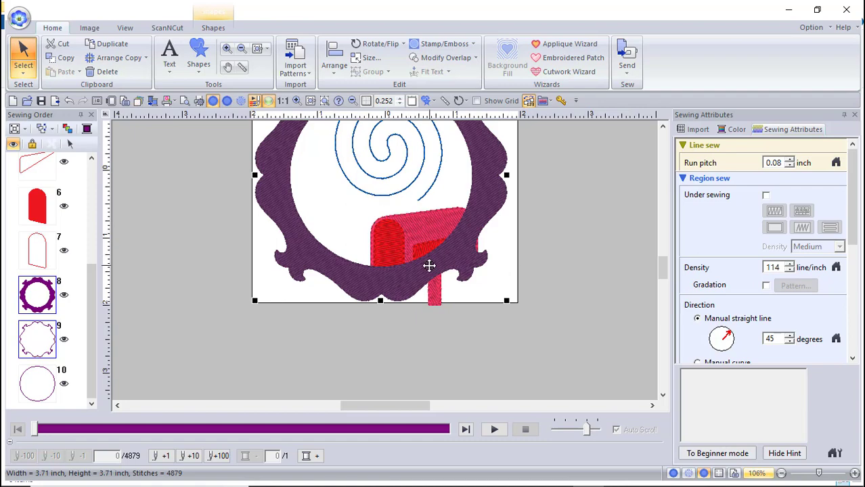
# Step: View the design at actual size and zoom to the selected purple frame
pyautogui.click(266, 50)
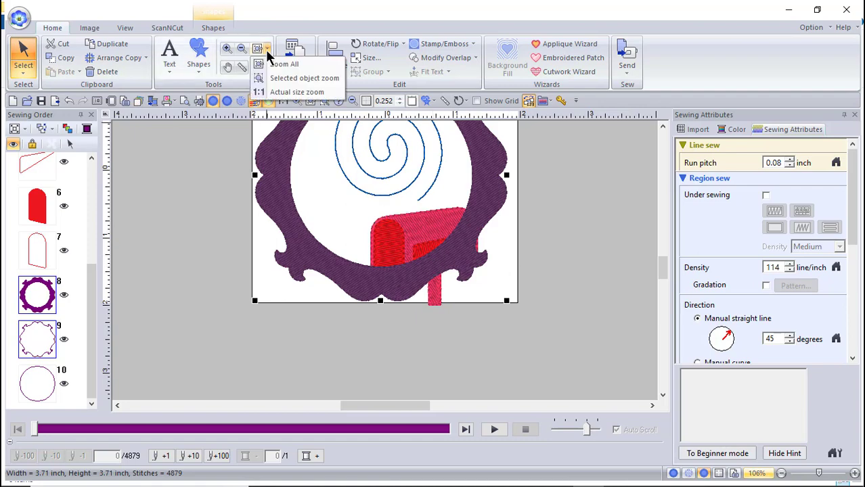
pyautogui.click(287, 95)
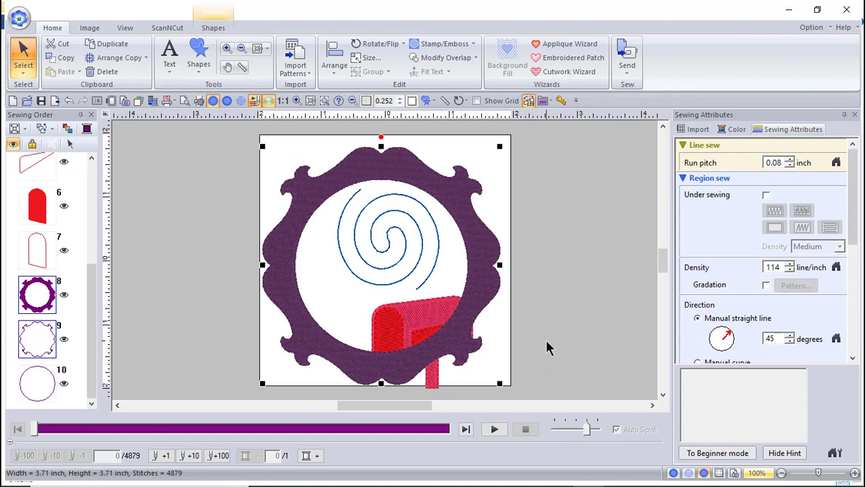
pyautogui.click(268, 49)
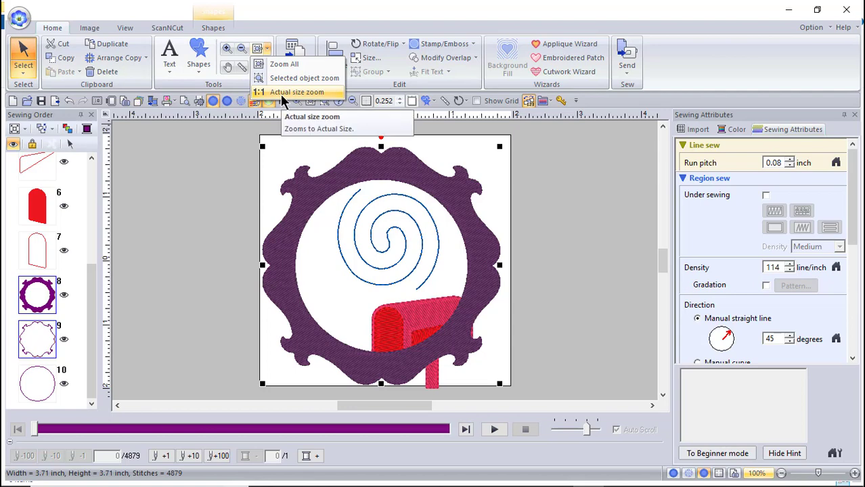
pyautogui.click(284, 78)
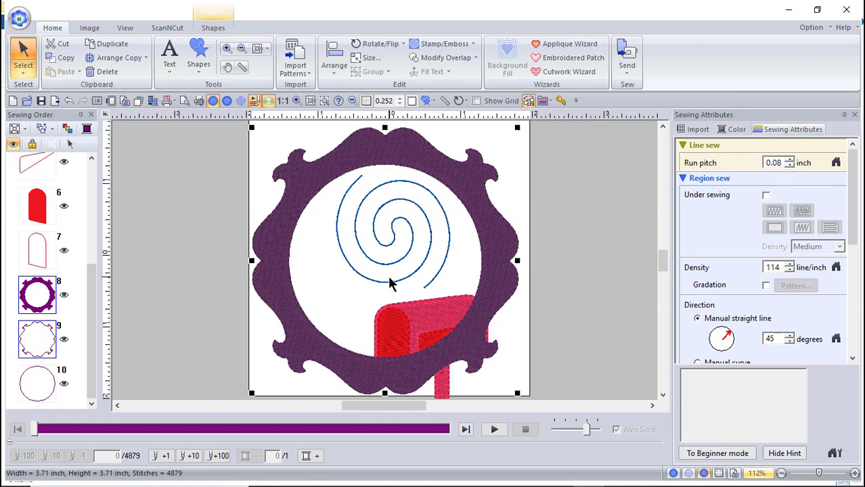
# Step: Select all of the mailbox's parts, objects 2 to 7 in the sewing order, and delete them from the design page
pyautogui.click(143, 224)
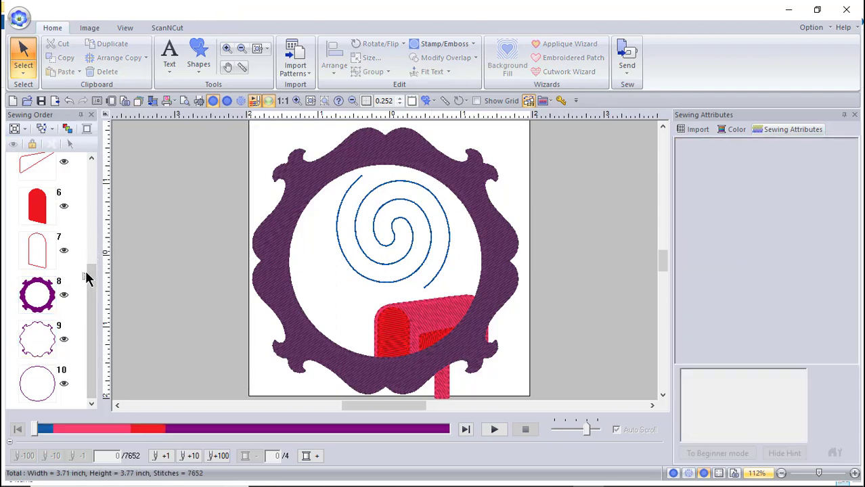
pyautogui.moveTo(89, 286); pyautogui.dragTo(105, 237)
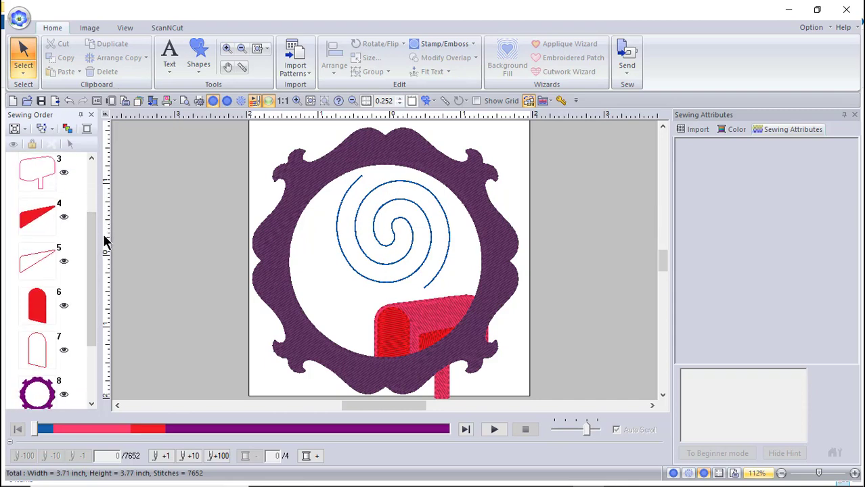
pyautogui.moveTo(356, 295); pyautogui.dragTo(408, 325)
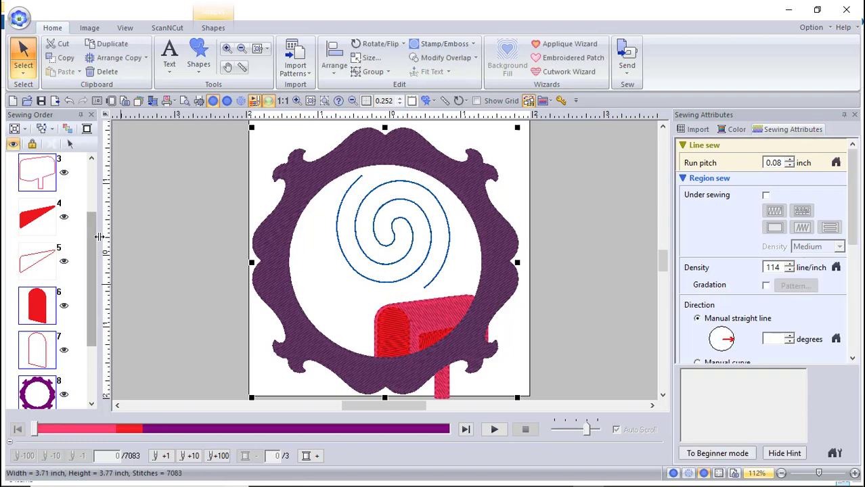
pyautogui.click(157, 246)
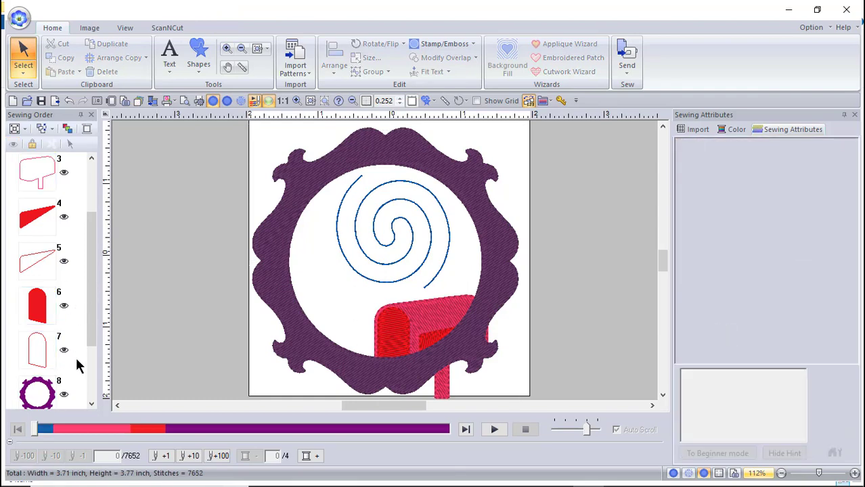
pyautogui.moveTo(46, 372); pyautogui.dragTo(15, 171)
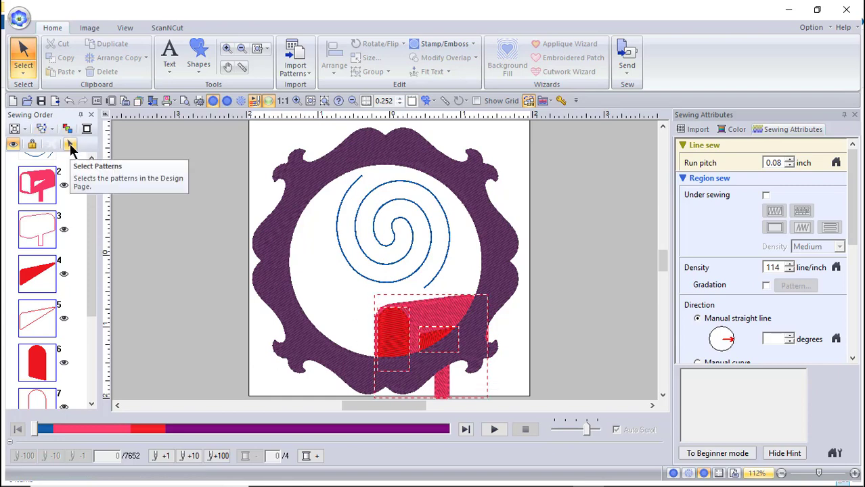
pyautogui.click(71, 145)
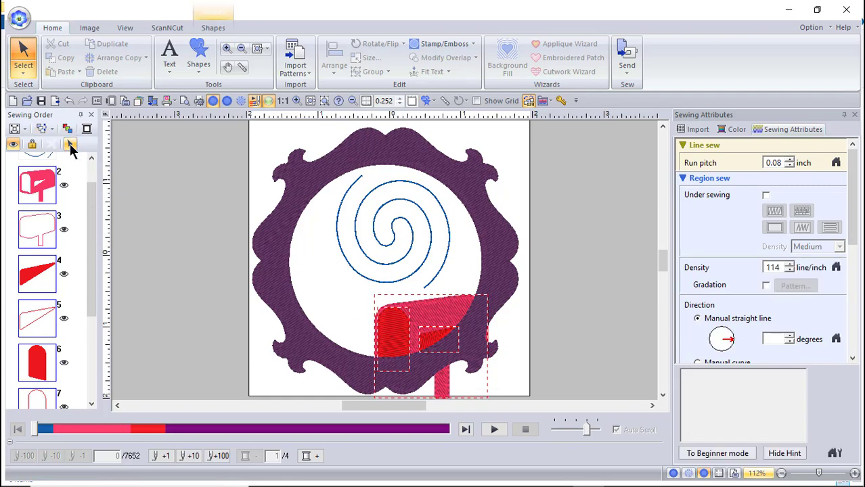
pyautogui.click(175, 214)
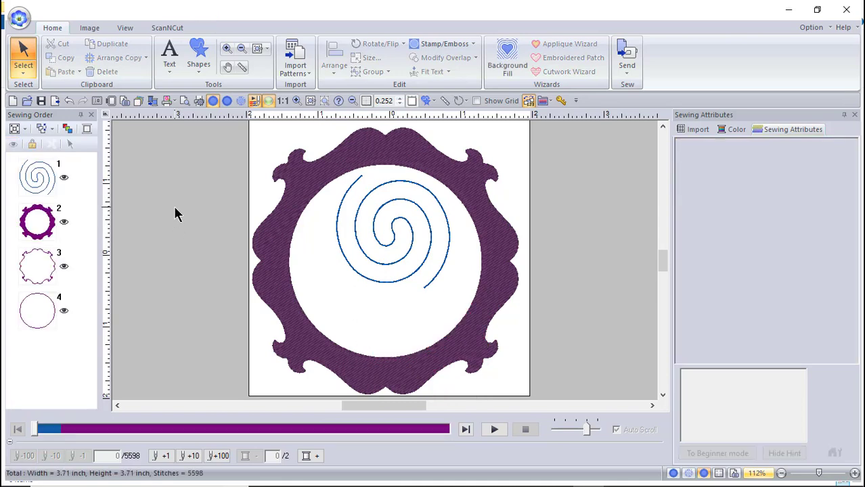
pyautogui.click(19, 20)
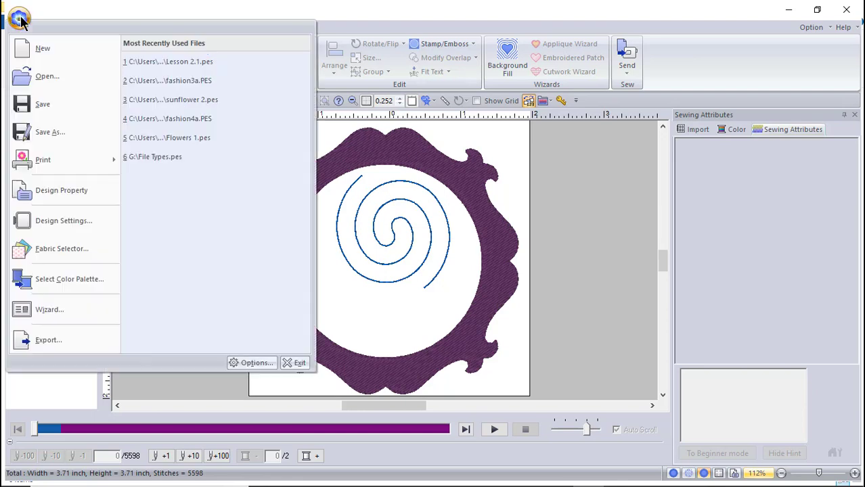
pyautogui.click(30, 107)
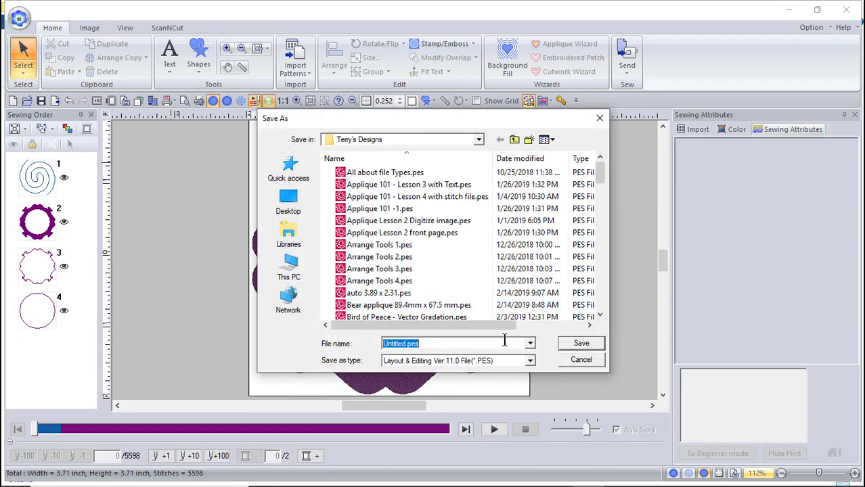
pyautogui.click(466, 212)
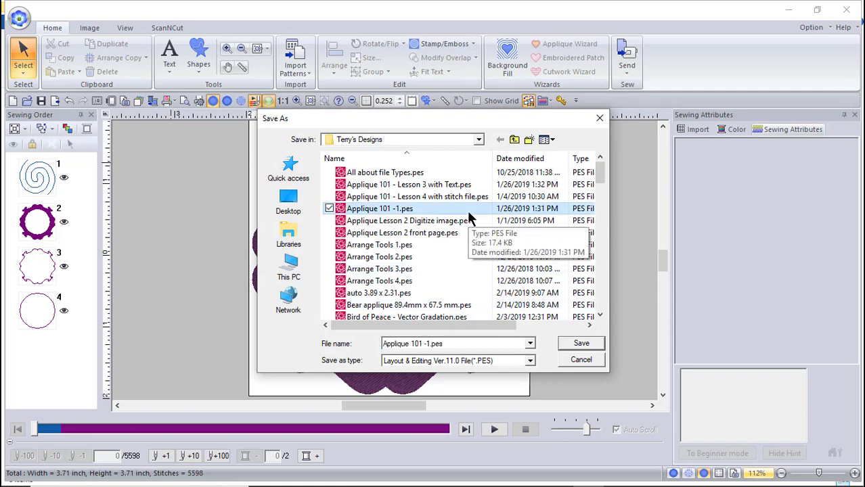
pyautogui.click(447, 343)
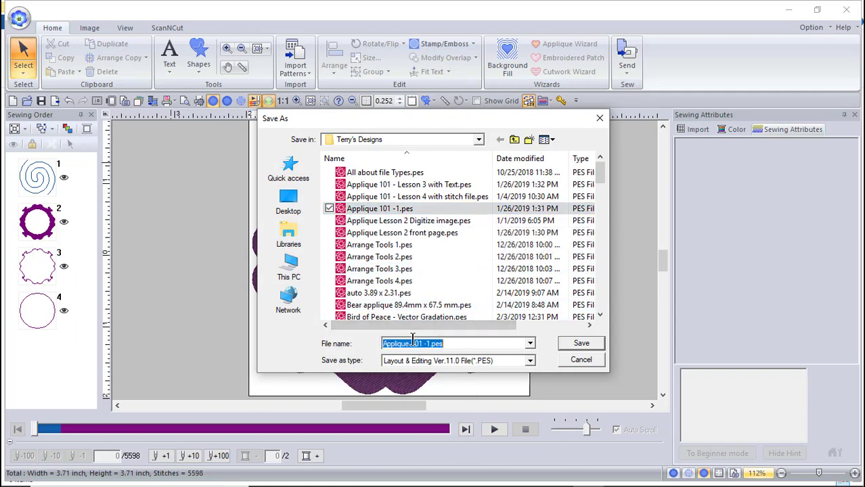
pyautogui.write('Les')
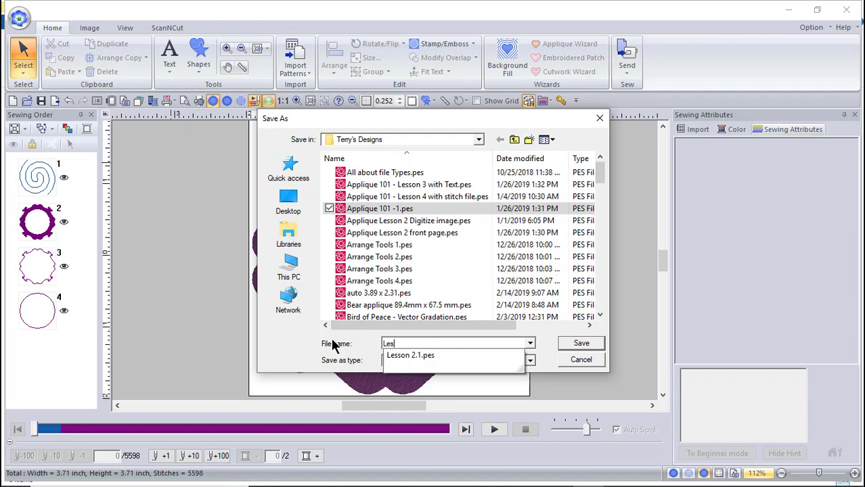
pyautogui.write('son 2 Basics')
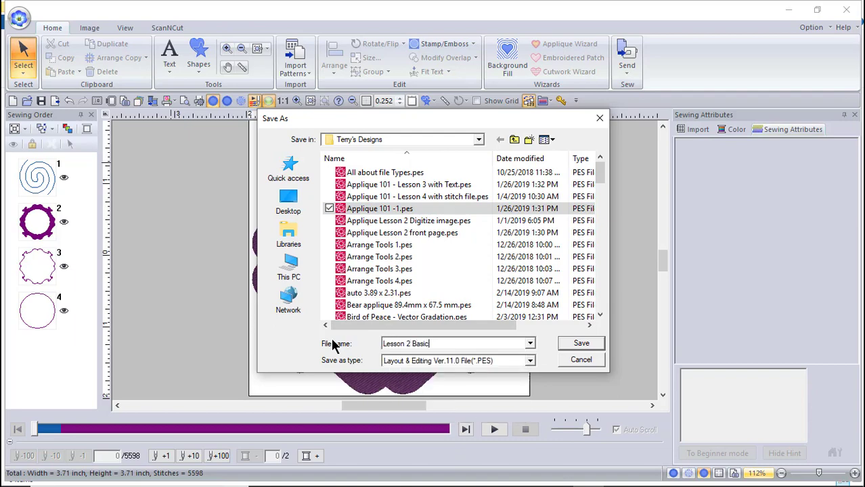
pyautogui.click(529, 362)
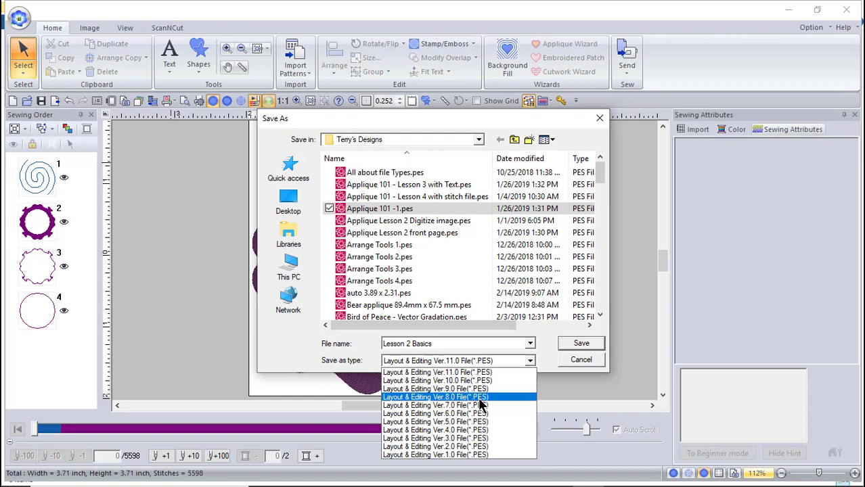
pyautogui.click(593, 366)
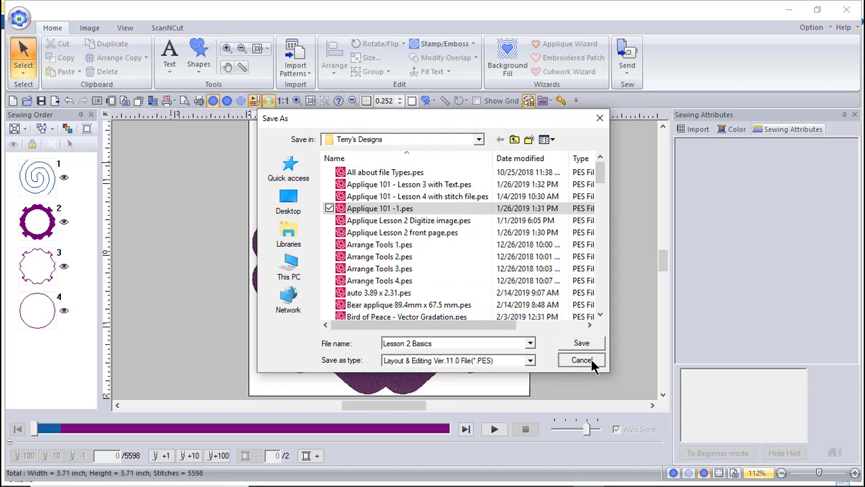
pyautogui.click(592, 363)
# Step: Save the design as "Lesson 2 Basic" in the Layout & Editing Ver.11.0 PES format in the current designs folder
pyautogui.click(18, 20)
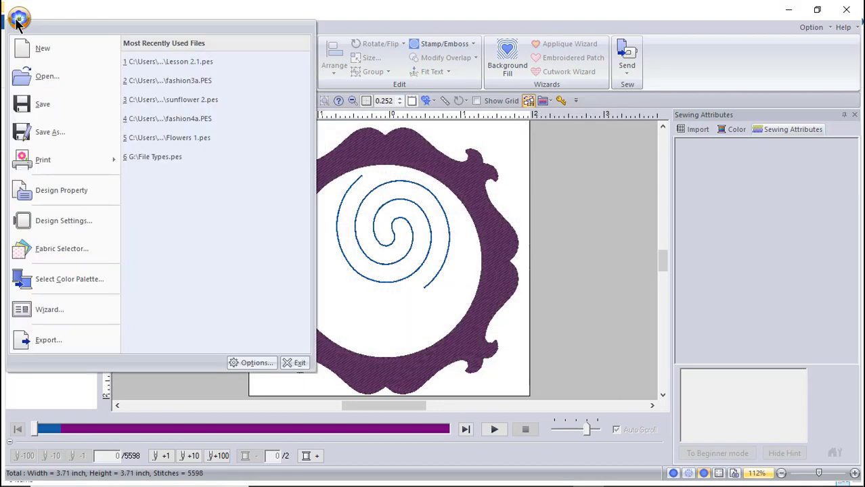
pyautogui.click(40, 133)
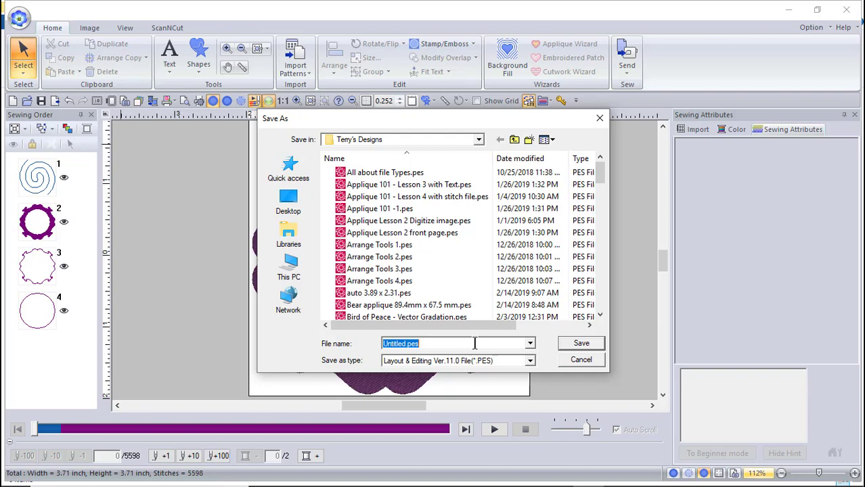
pyautogui.write('Le')
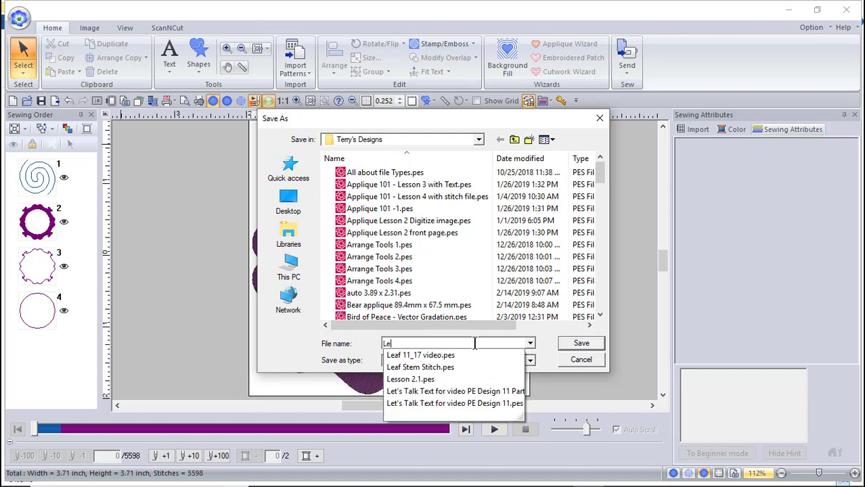
pyautogui.write('sson 2 Basic')
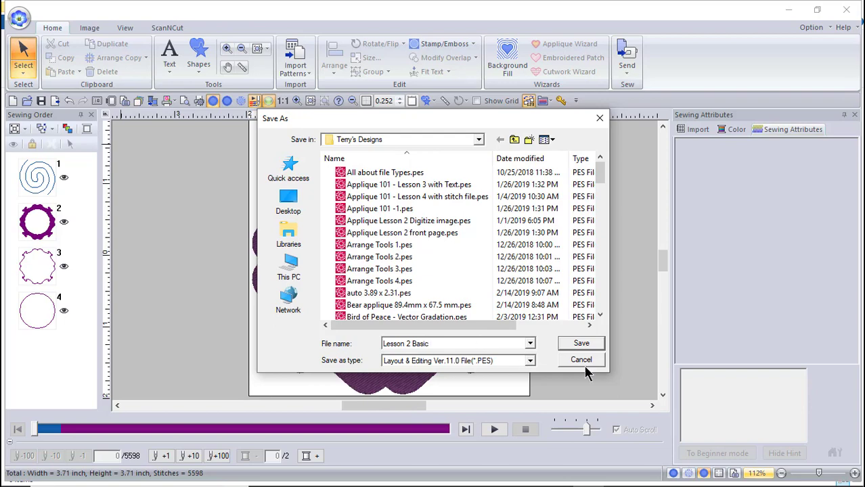
pyautogui.click(529, 361)
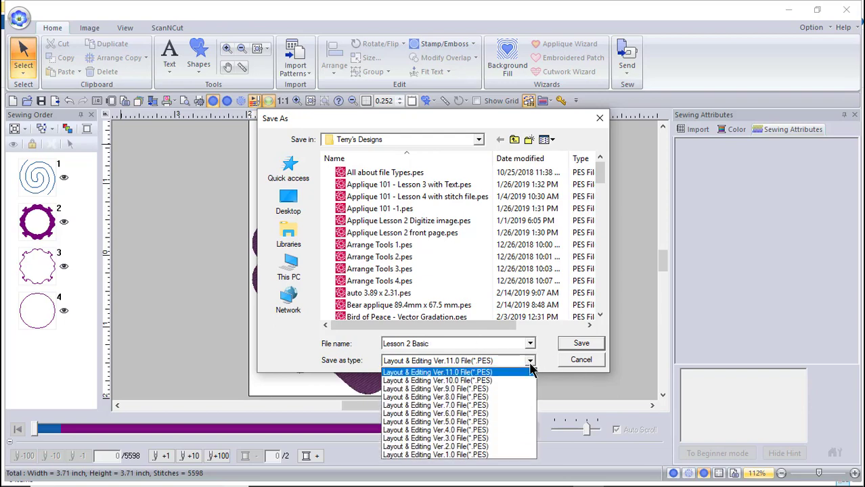
pyautogui.click(469, 372)
pyautogui.click(582, 343)
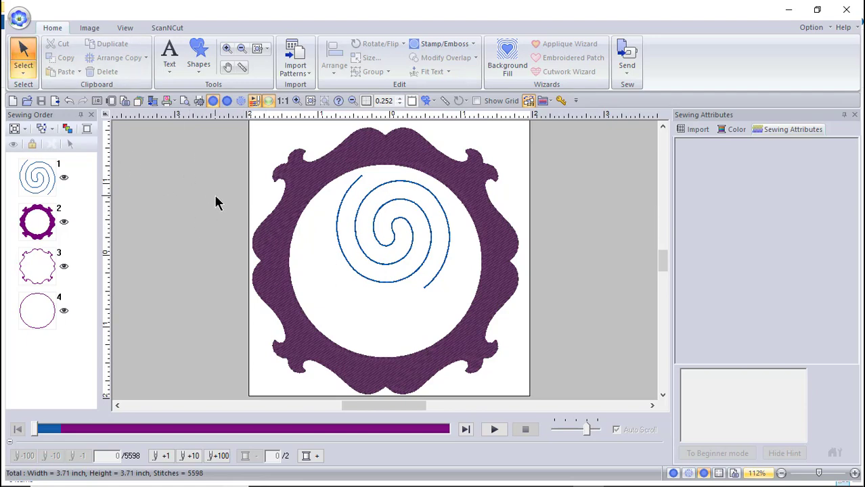
# Step: Start a new blank design page and reopen Lesson 2 Basic.pes from the startup wizard's recently used files
pyautogui.click(19, 19)
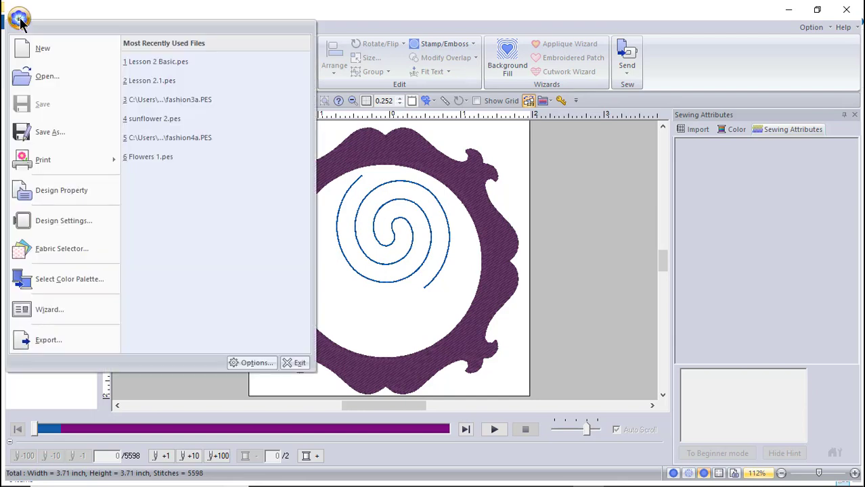
pyautogui.click(43, 48)
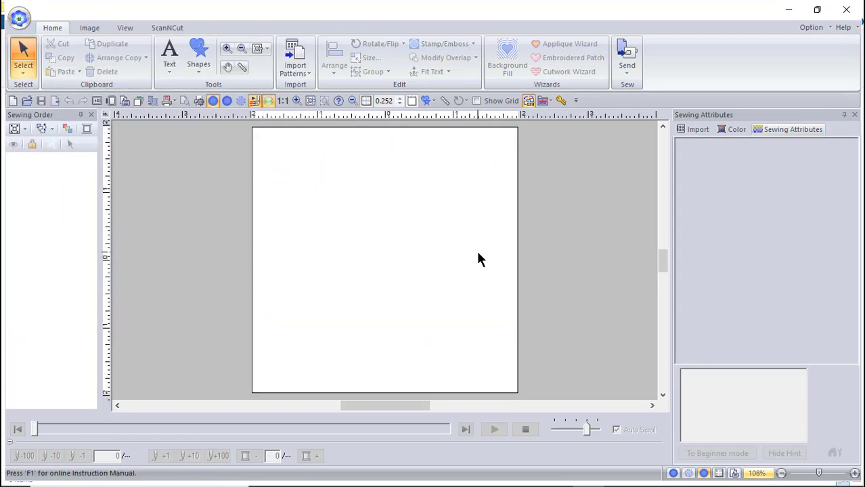
pyautogui.click(20, 20)
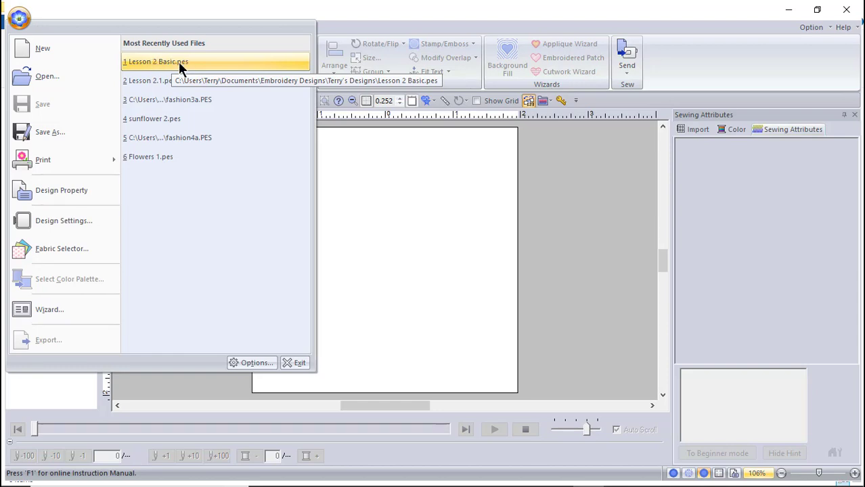
pyautogui.click(54, 310)
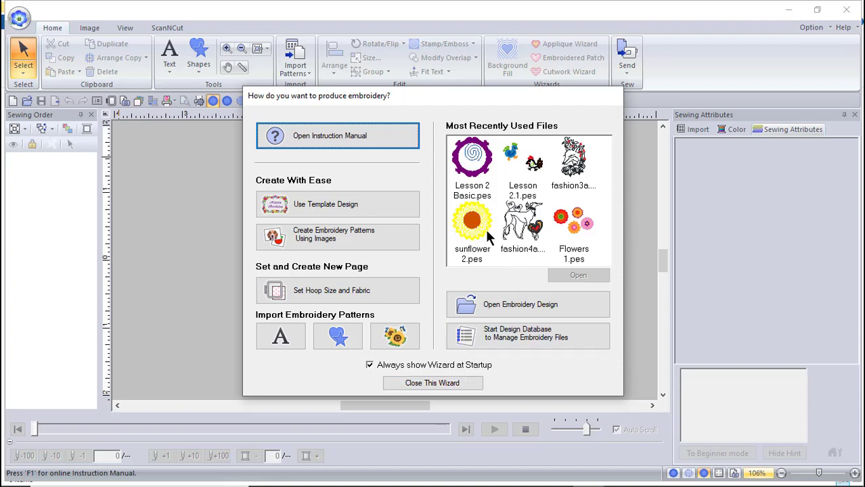
pyautogui.click(465, 166)
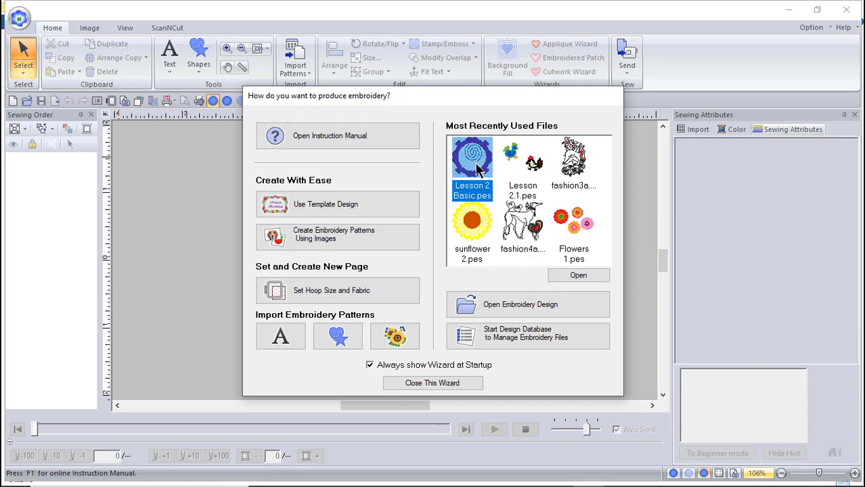
pyautogui.click(578, 276)
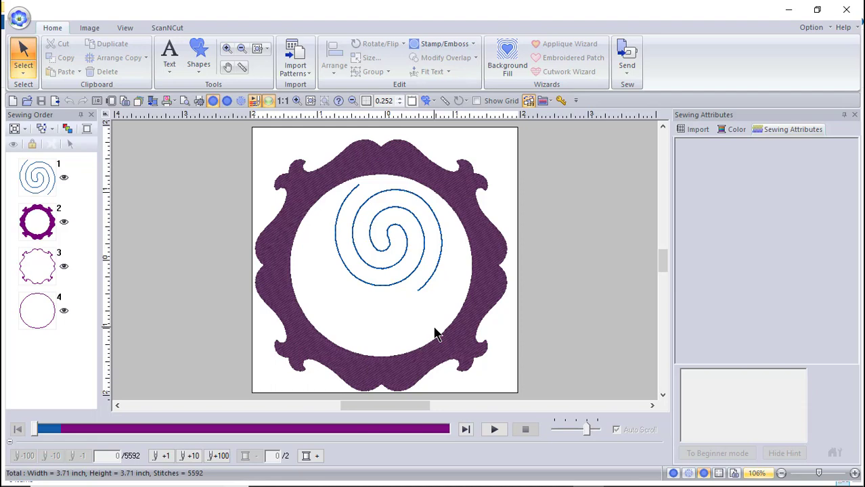
# Step: Open the print setup, choose the positioning mark style for the sewing area box and center axes, and preview the printout
pyautogui.click(19, 19)
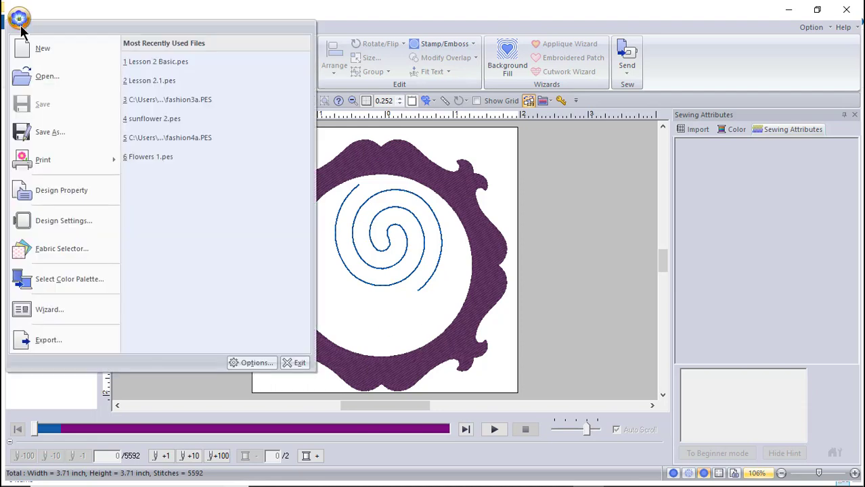
pyautogui.moveTo(45, 163)
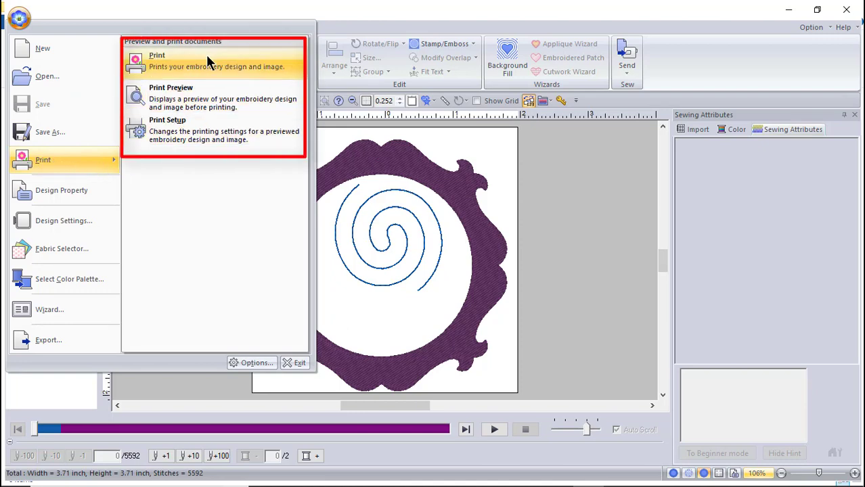
pyautogui.click(207, 132)
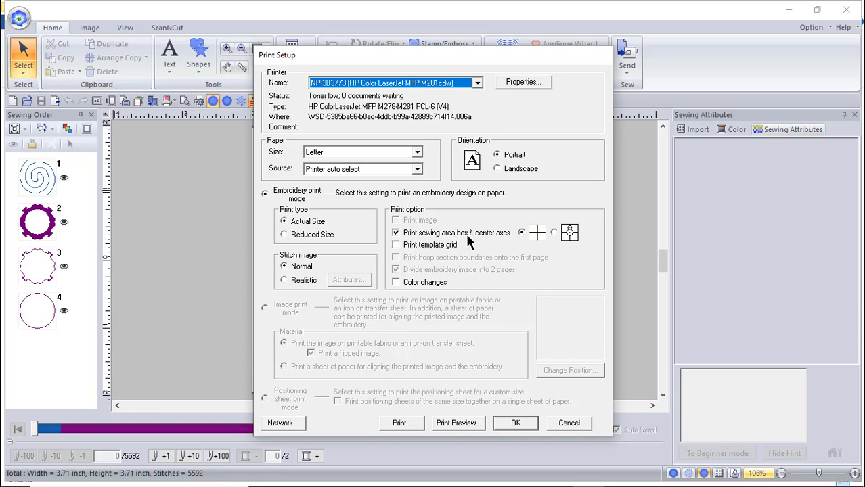
pyautogui.click(553, 232)
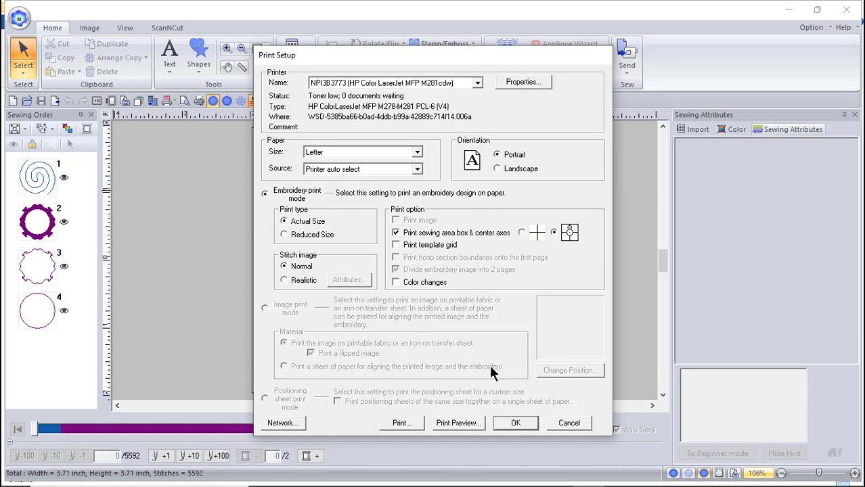
pyautogui.click(461, 422)
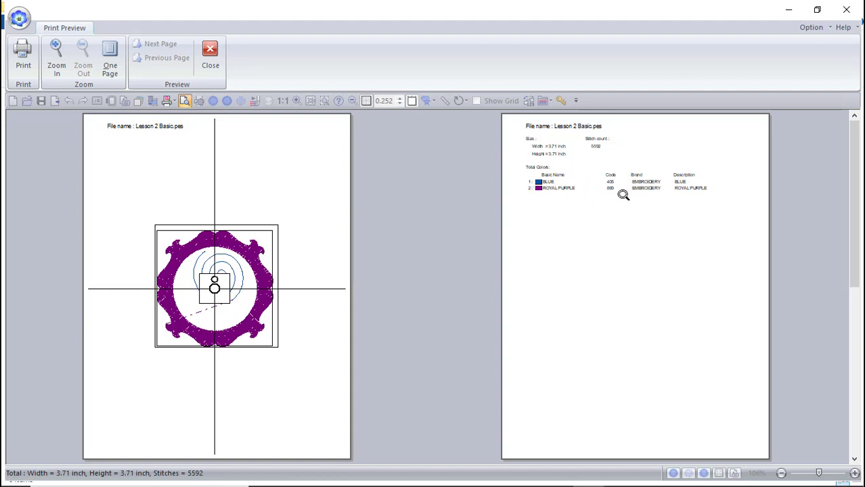
# Step: Examine the thread color page and the design page up close in the print preview, and close the preview
pyautogui.click(742, 222)
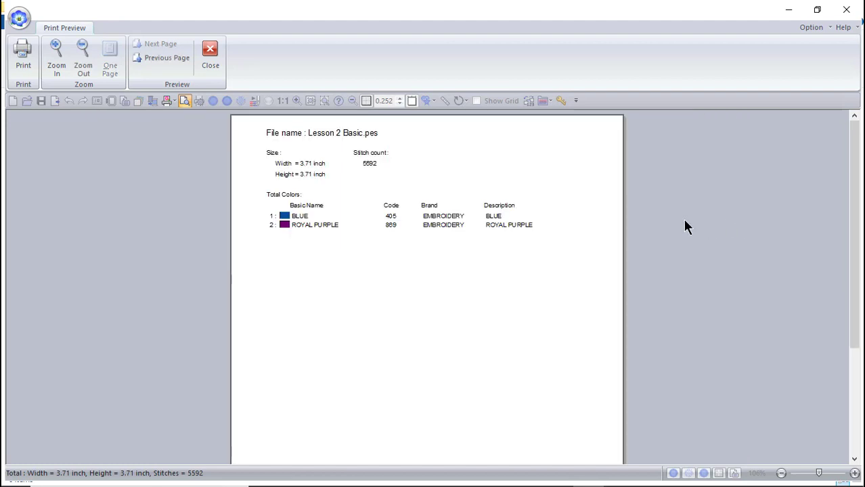
pyautogui.click(389, 220)
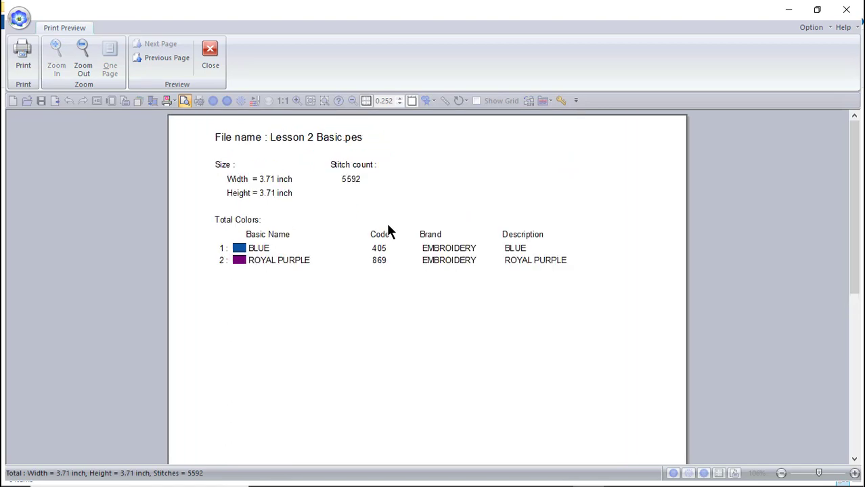
pyautogui.click(388, 229)
pyautogui.click(192, 190)
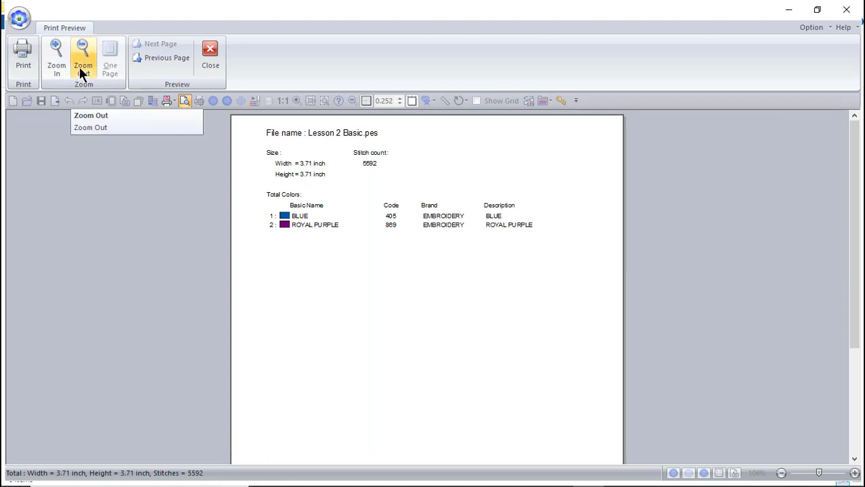
pyautogui.click(148, 58)
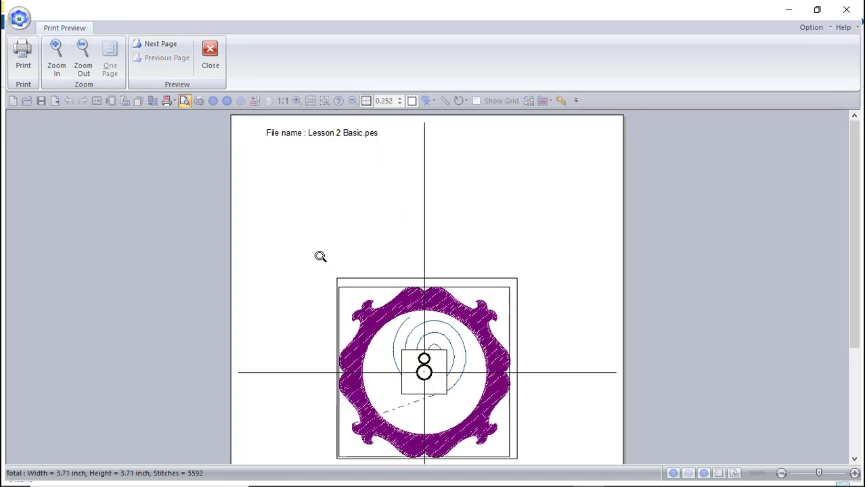
pyautogui.click(82, 54)
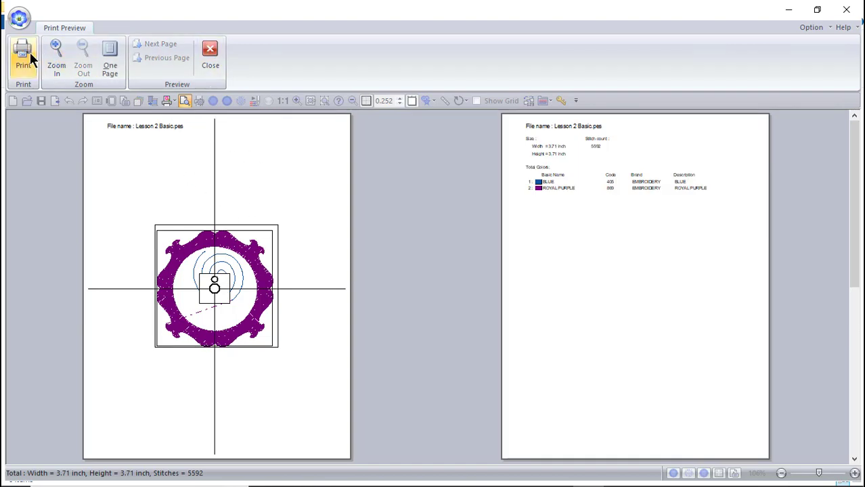
pyautogui.click(209, 53)
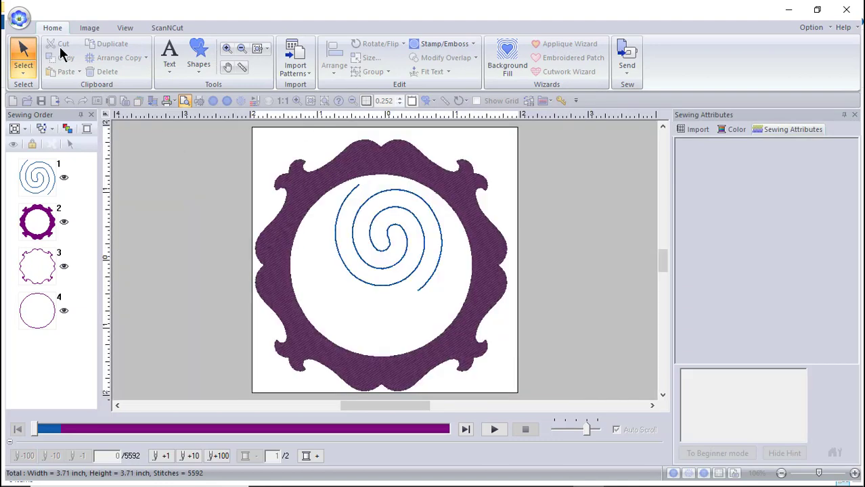
# Step: In the print setup, turn off the sewing area box and center axes, turn on the template grid and color changes, and preview the printout
pyautogui.click(19, 26)
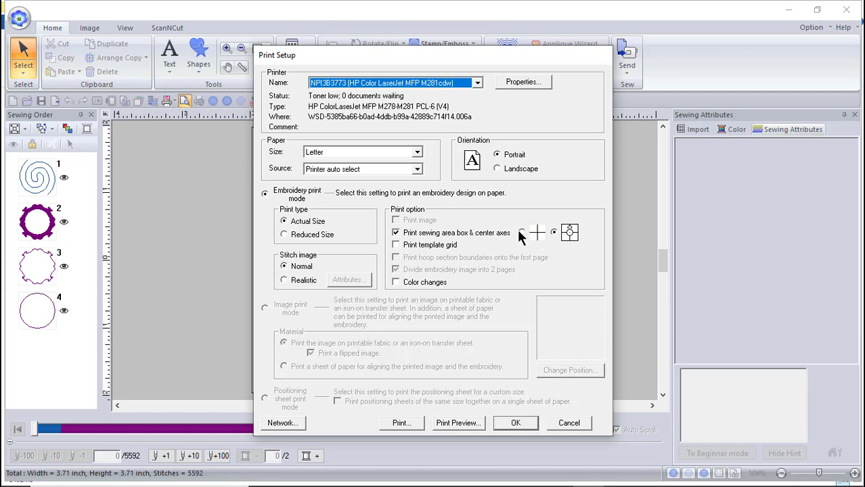
pyautogui.click(396, 232)
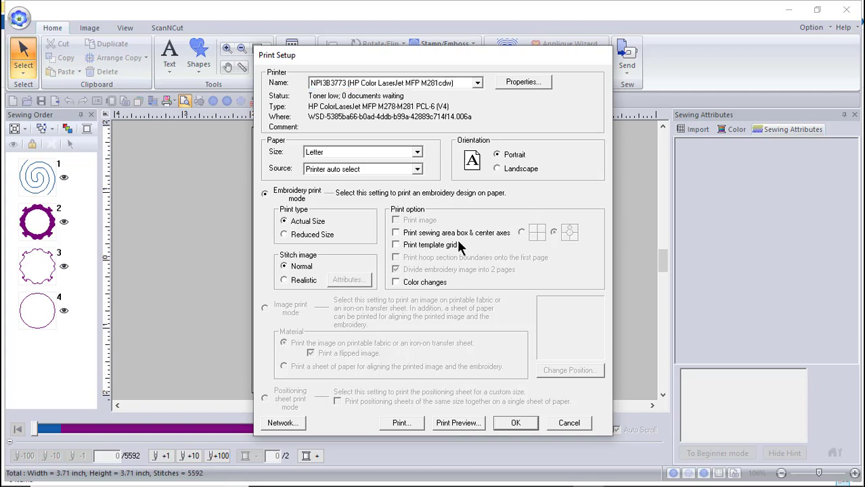
pyautogui.click(396, 244)
pyautogui.click(458, 423)
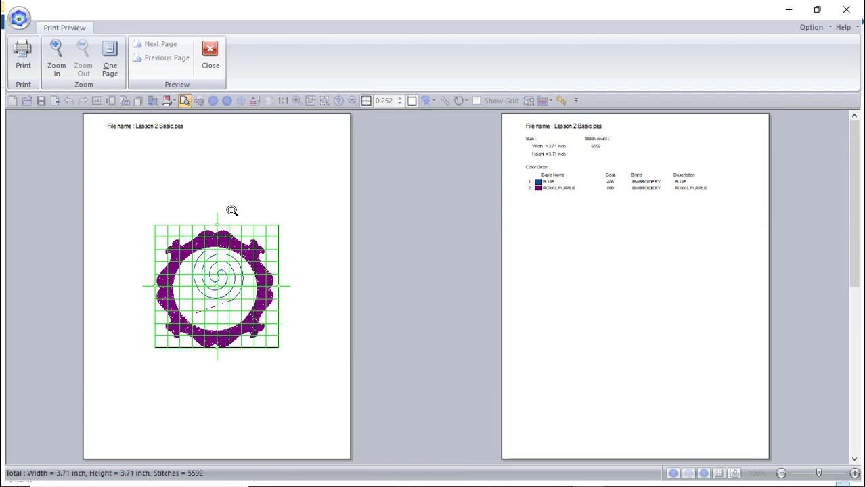
pyautogui.click(209, 58)
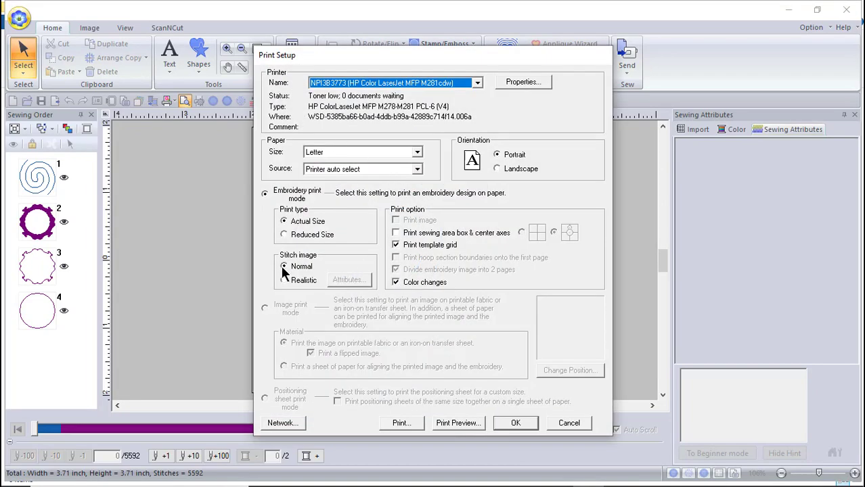
# Step: Set the printed stitch image to Realistic, turn off the template grid, preview the printout, and leave the print setup without printing
pyautogui.click(284, 280)
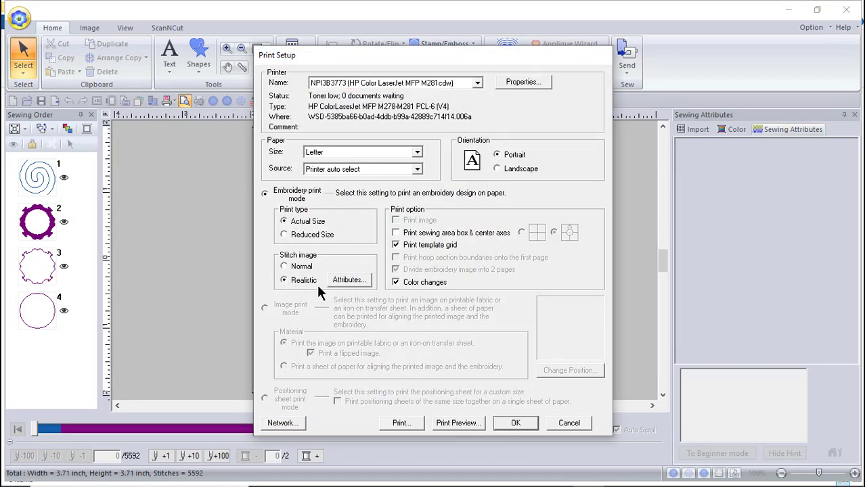
pyautogui.click(359, 280)
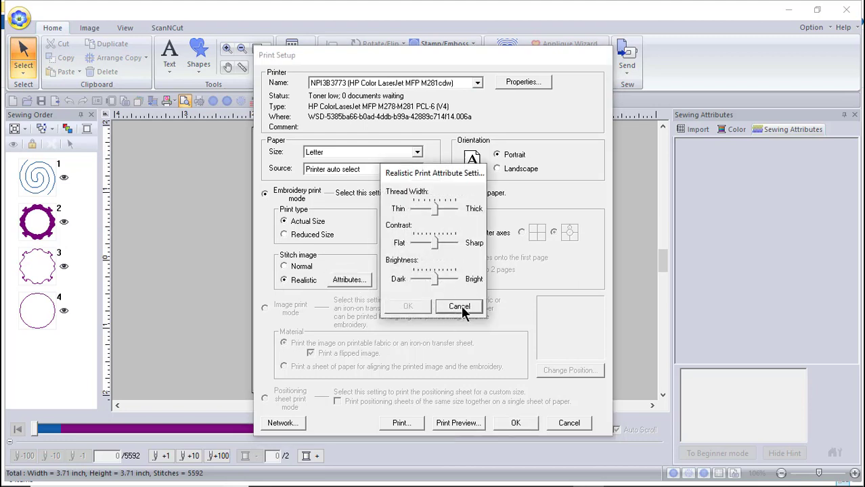
pyautogui.click(459, 307)
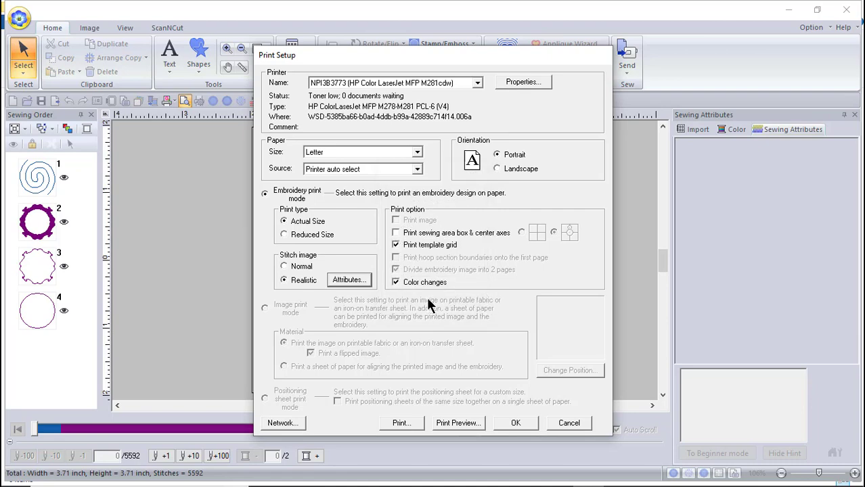
pyautogui.click(396, 245)
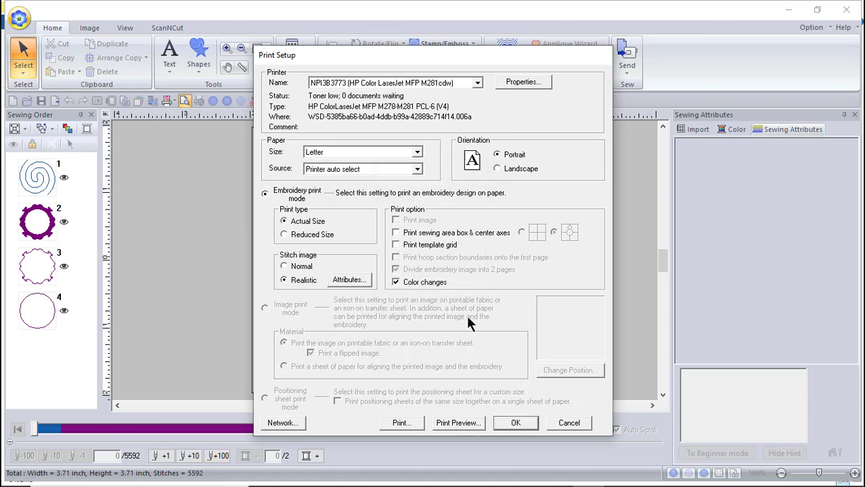
pyautogui.click(457, 423)
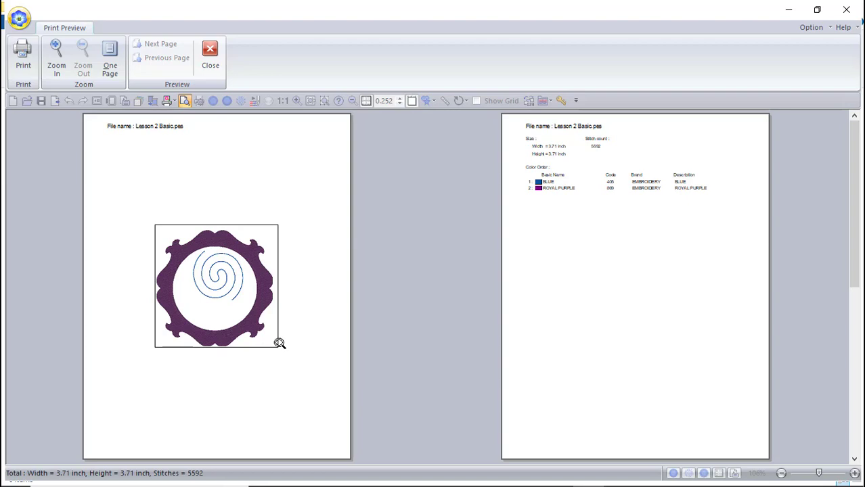
pyautogui.click(212, 61)
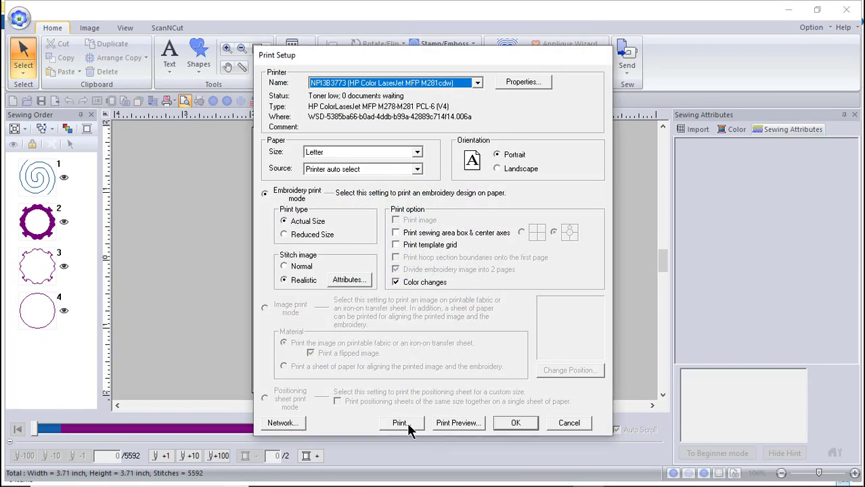
pyautogui.click(568, 423)
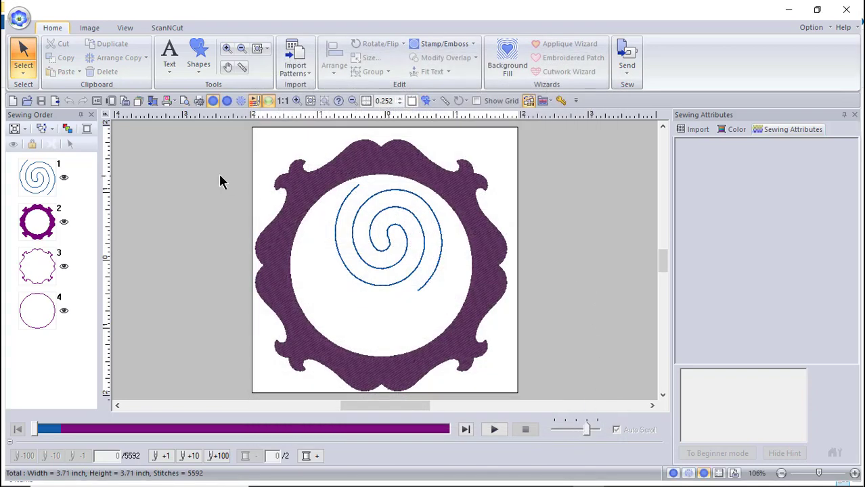
# Step: Open the design properties and enter the design name "Purple Frame with Swirl" and the category "Training"
pyautogui.click(20, 19)
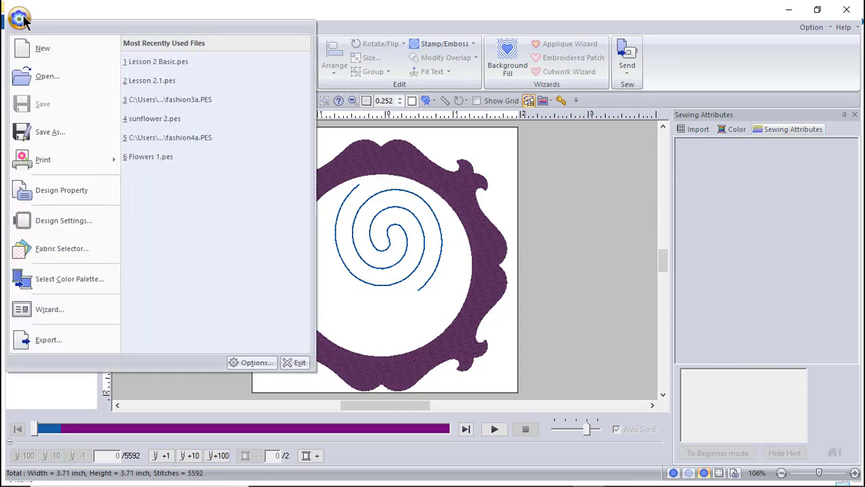
pyautogui.click(48, 192)
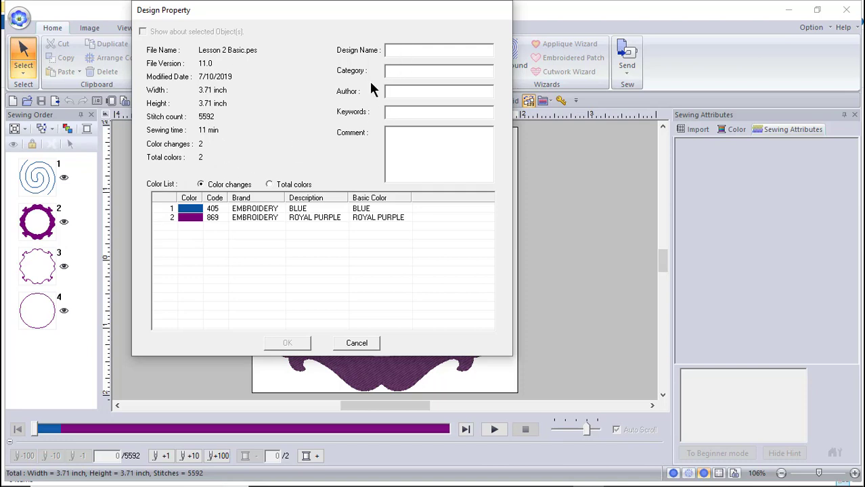
pyautogui.click(406, 51)
pyautogui.write('Purple frame with Swirl')
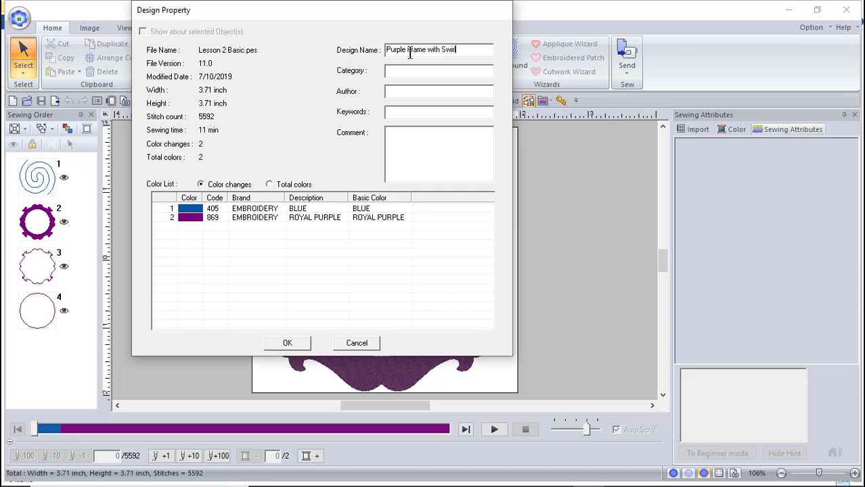
pyautogui.click(409, 66)
pyautogui.write('Train')
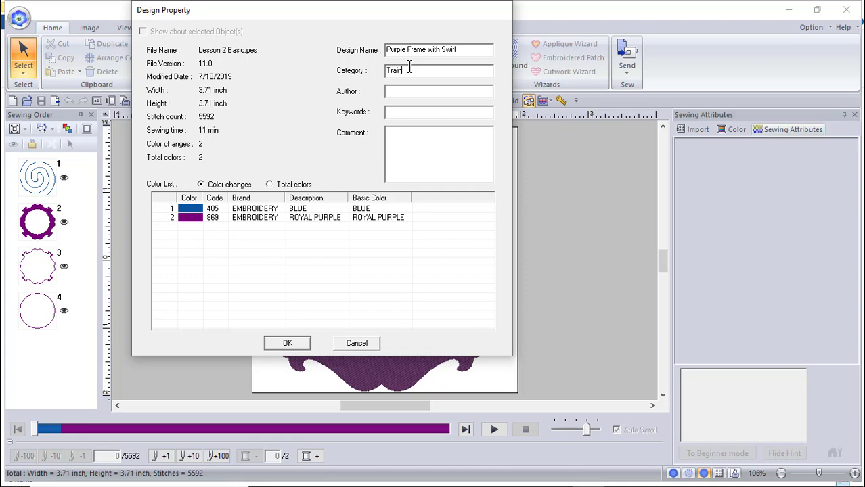
pyautogui.write('ing')
# Step: Fill in the author's name, the keywords "Training, Basics," and the comment "Customer XYZ", and accept the design properties
pyautogui.click(396, 95)
pyautogui.write('Temp ')
pyautogui.write('Maffitt')
pyautogui.write('Training')
pyautogui.write(', ')
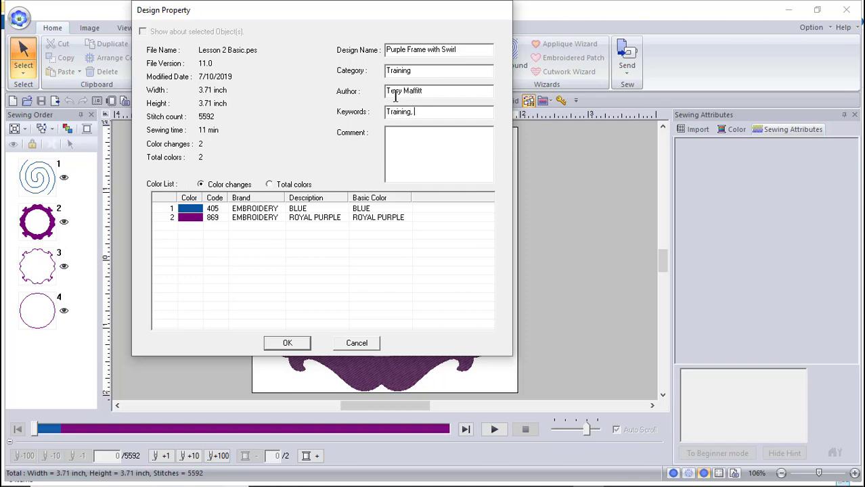
pyautogui.write('Basics,')
pyautogui.click(393, 134)
pyautogui.write('Customer X')
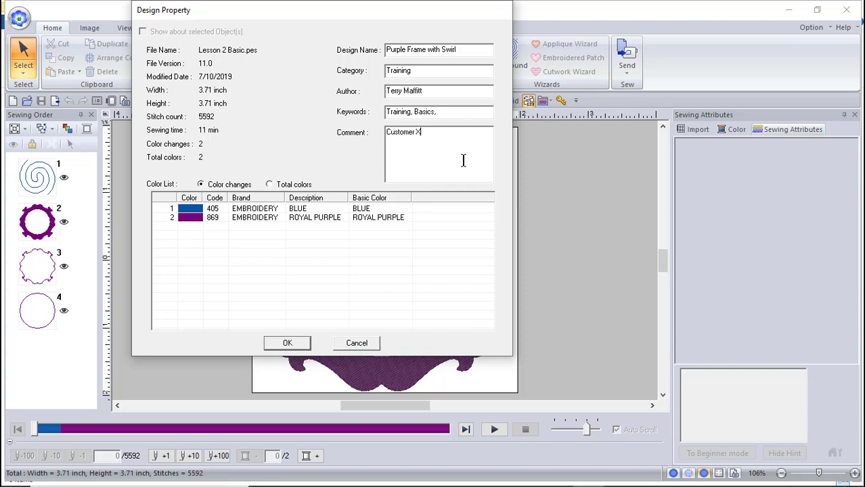
pyautogui.write('YZ')
pyautogui.click(297, 347)
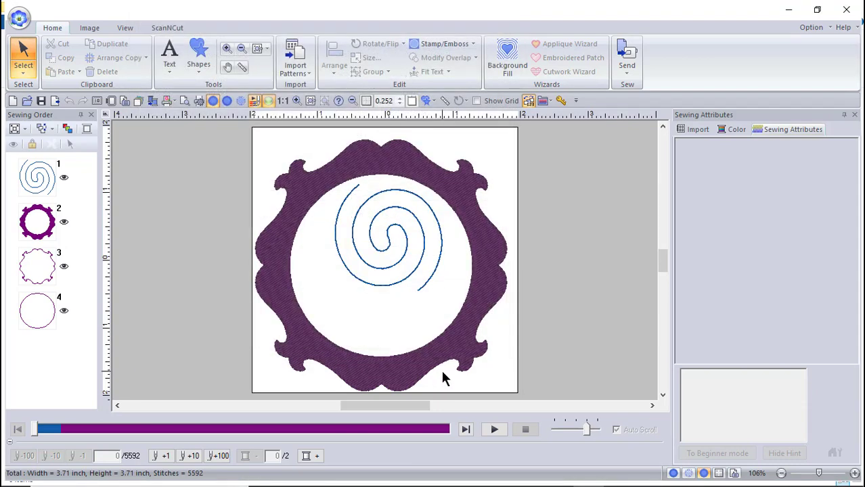
# Step: Set the fabric to Default in the Fabric Selector, with automatic conversion of all sewing attributes for outline and text data turned on
pyautogui.click(19, 18)
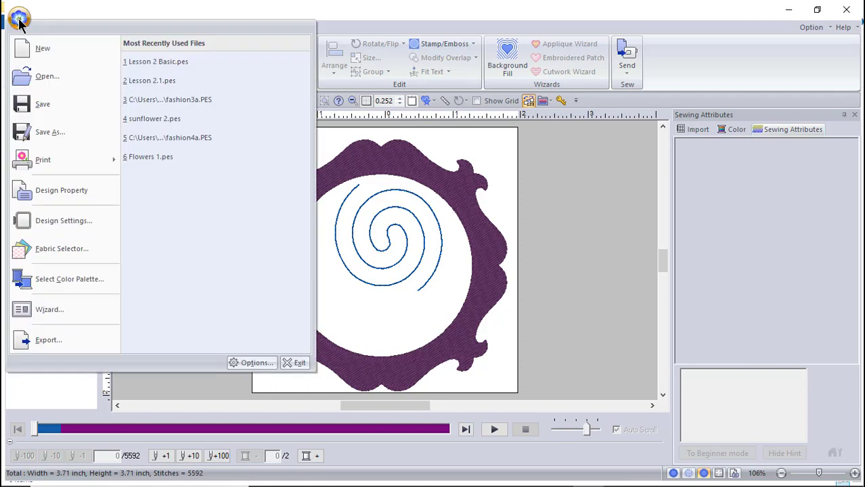
pyautogui.click(55, 248)
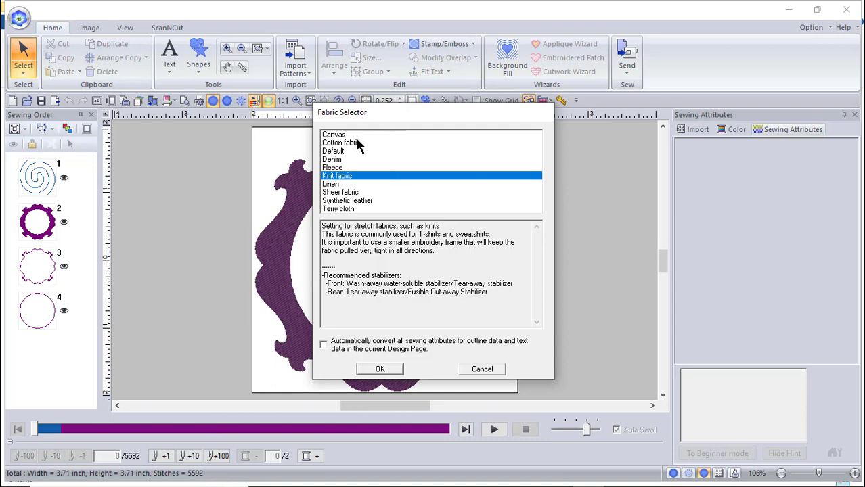
pyautogui.click(337, 151)
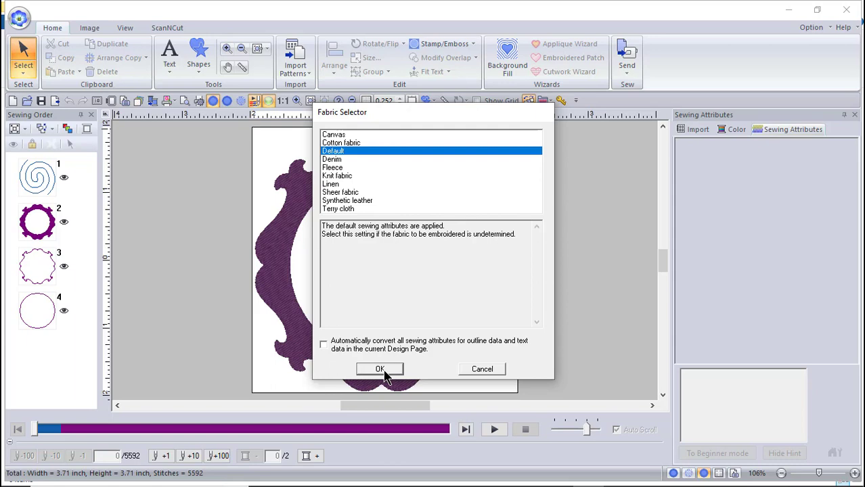
pyautogui.click(323, 345)
pyautogui.click(378, 370)
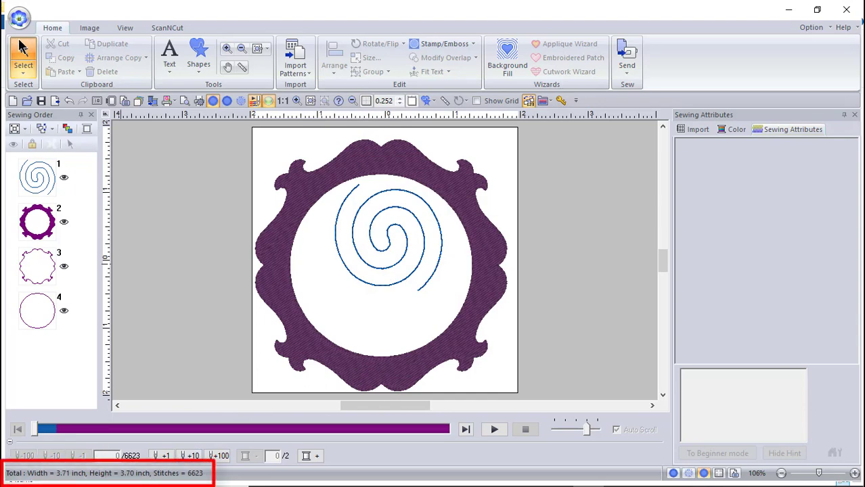
# Step: Set the fabric to Knit fabric in the Fabric Selector, with automatic conversion of all sewing attributes turned off
pyautogui.click(18, 20)
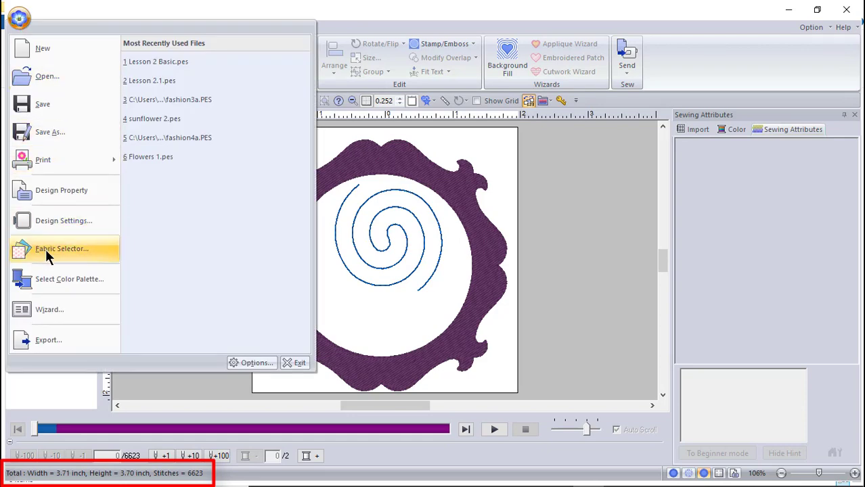
pyautogui.click(81, 248)
pyautogui.click(322, 344)
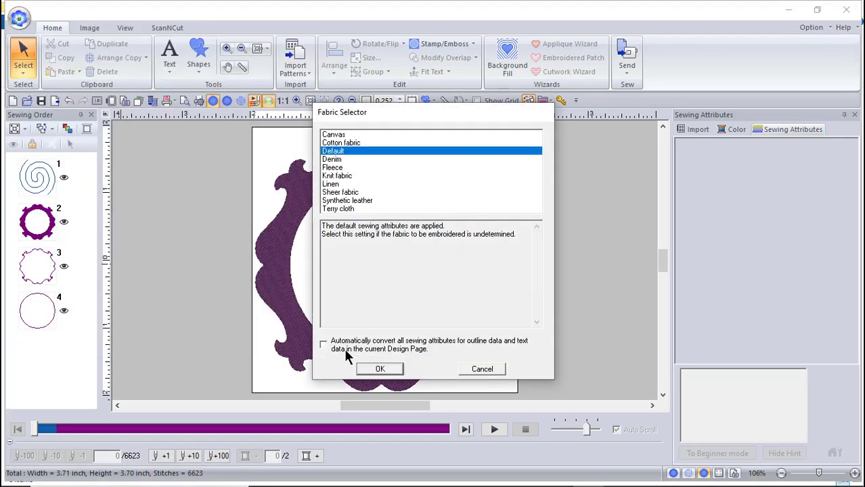
pyautogui.click(337, 177)
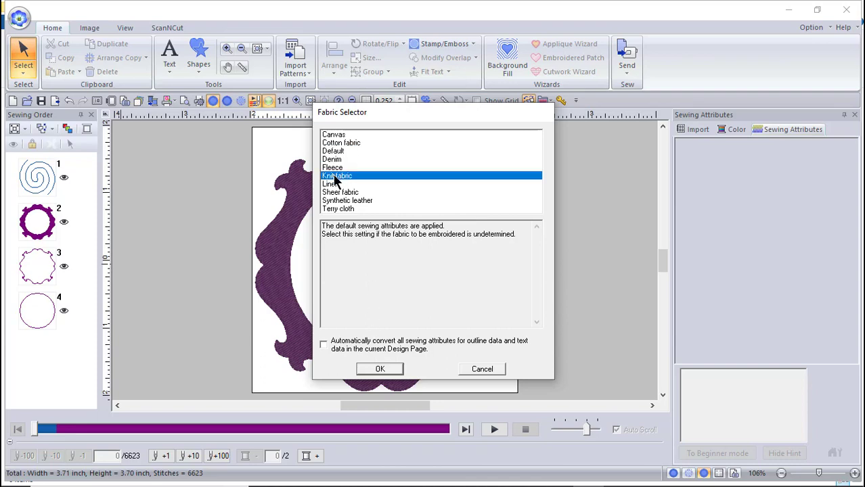
pyautogui.click(384, 365)
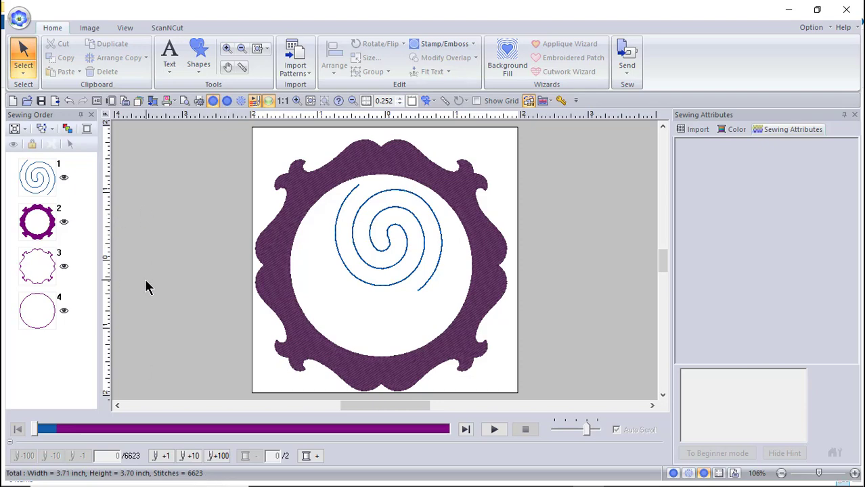
# Step: Turn on automatic conversion of all sewing attributes for outline and text data, and apply the Knit fabric setting to the design
pyautogui.click(19, 19)
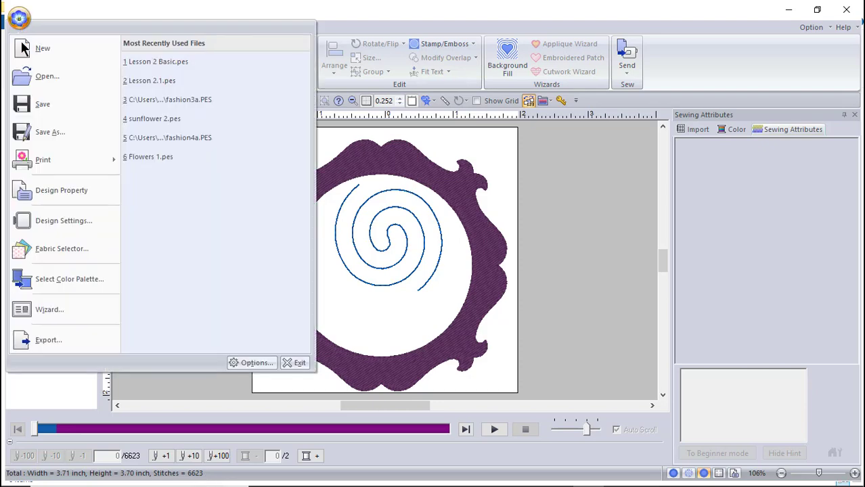
pyautogui.click(101, 247)
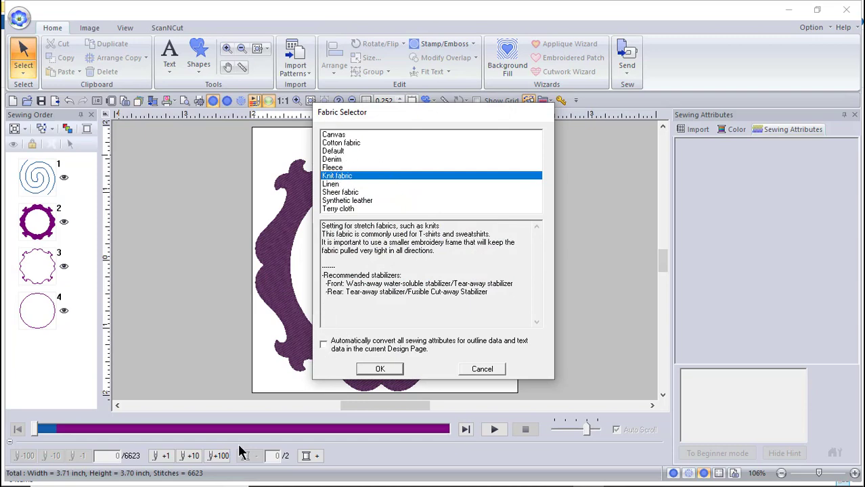
pyautogui.click(323, 344)
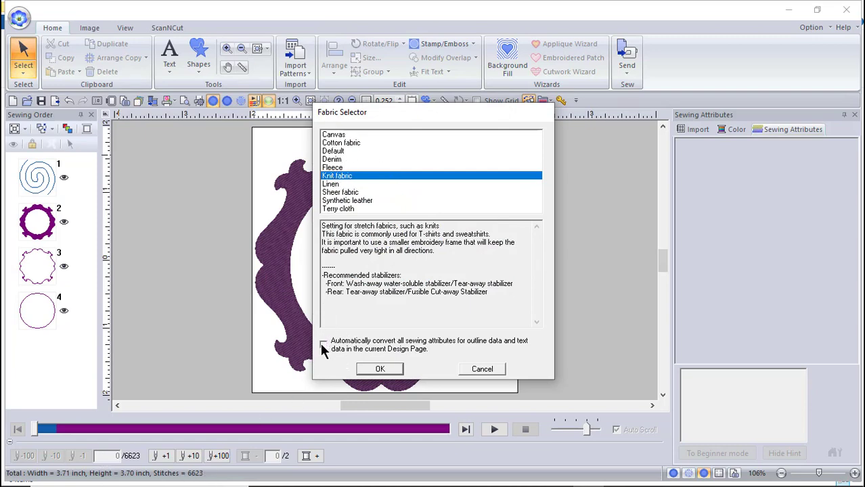
pyautogui.click(380, 370)
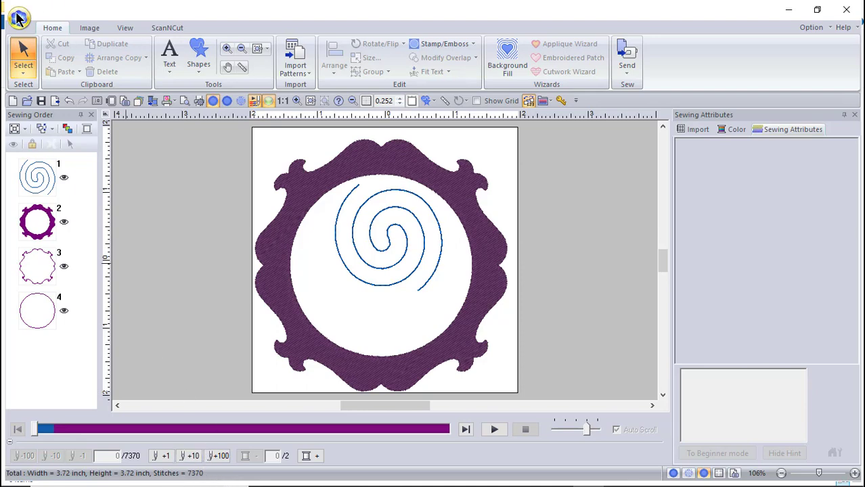
# Step: Set the fabric to Sheer fabric in the Fabric Selector, keeping automatic conversion of all sewing attributes on
pyautogui.click(18, 21)
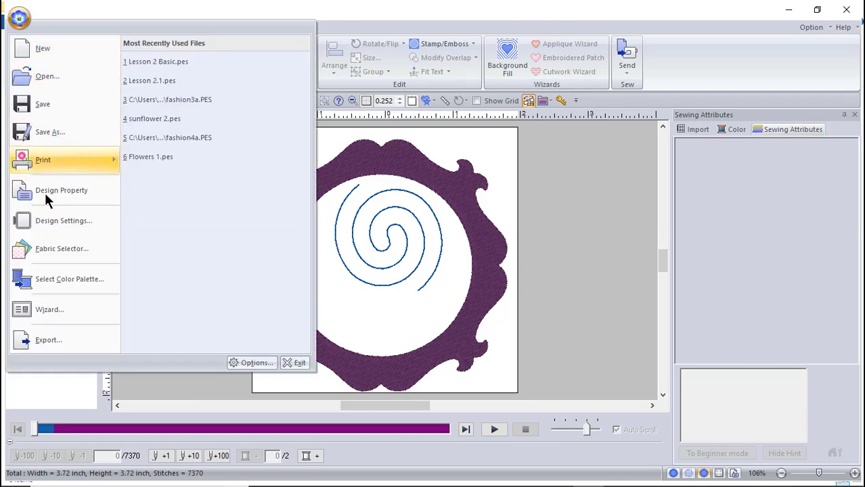
pyautogui.click(57, 249)
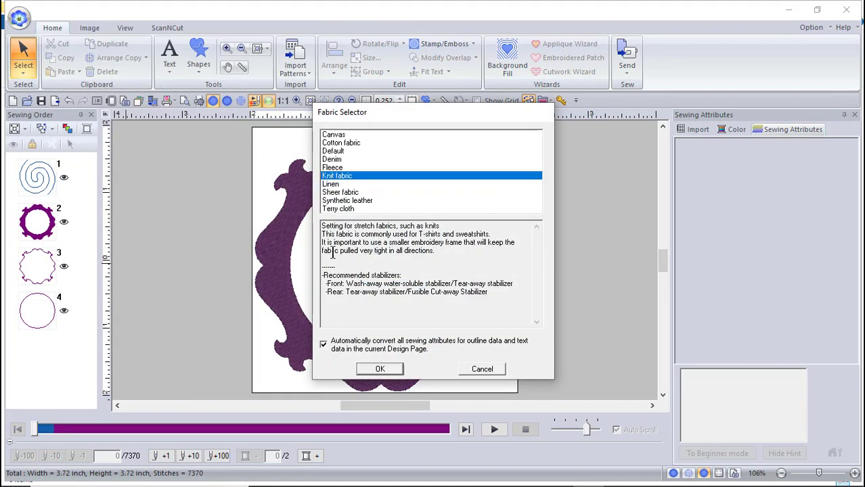
pyautogui.click(346, 192)
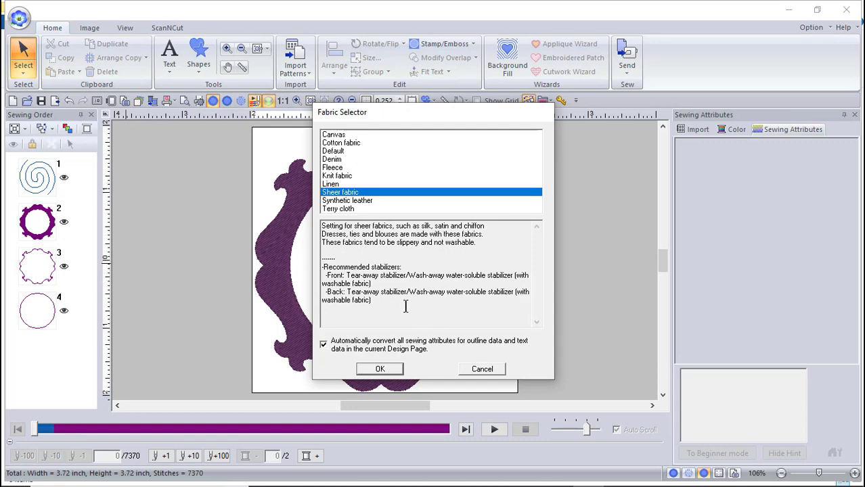
pyautogui.click(379, 370)
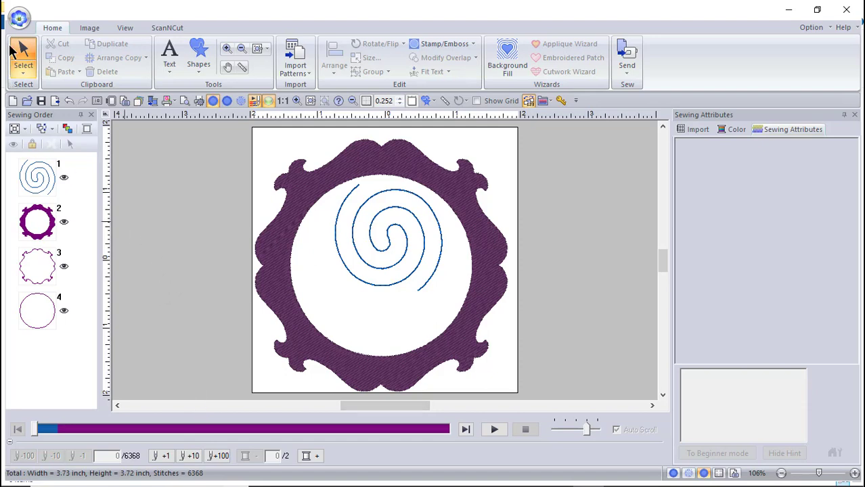
# Step: Apply the BROTHER EMBROIDERY thread color palette to the whole design
pyautogui.click(19, 18)
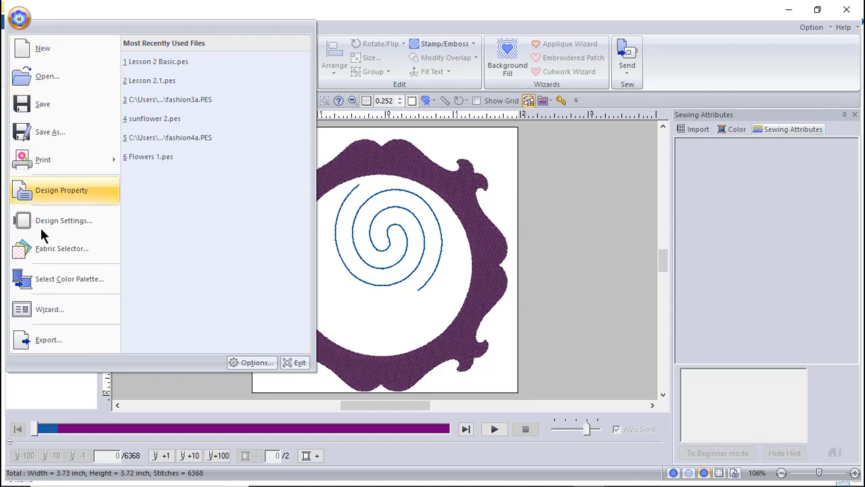
pyautogui.click(45, 280)
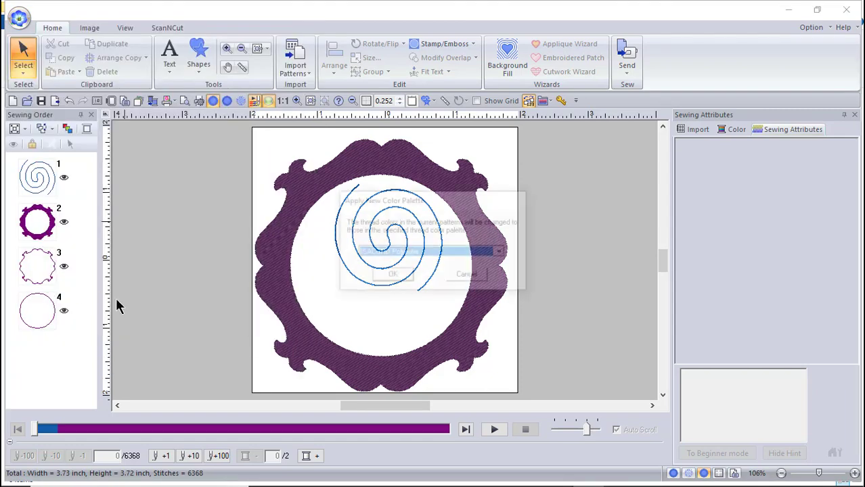
pyautogui.click(503, 252)
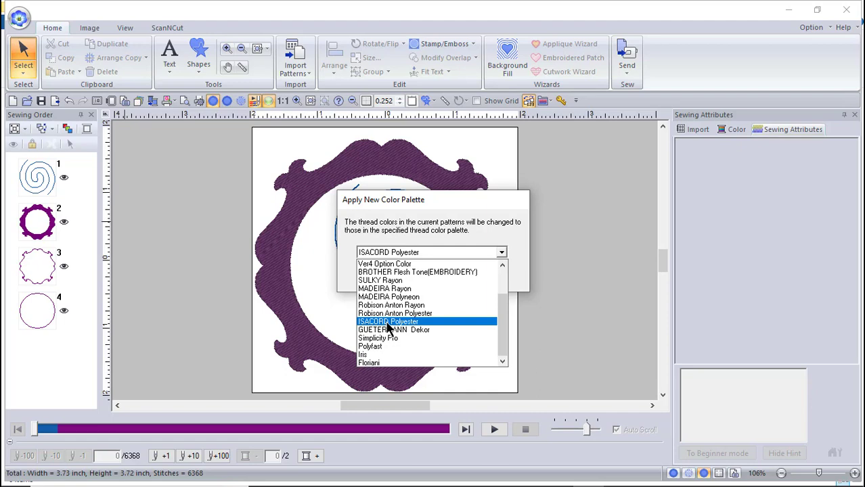
pyautogui.moveTo(500, 323); pyautogui.dragTo(511, 288)
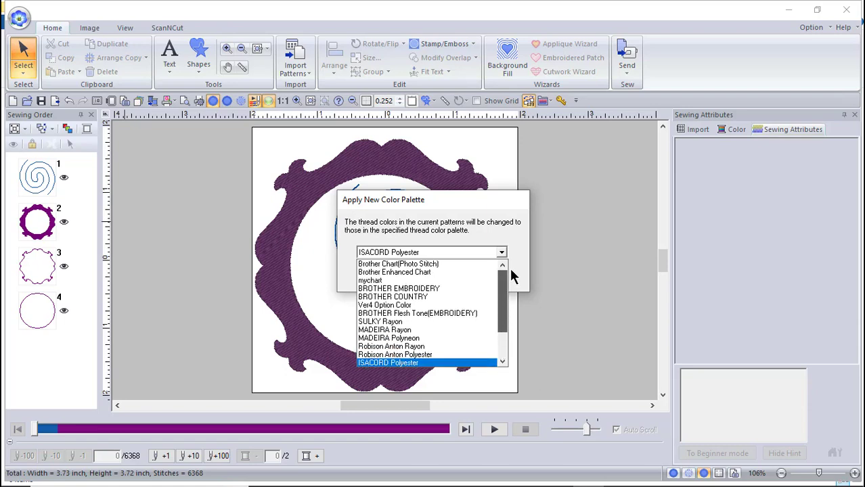
pyautogui.scroll(-2, 512, 318)
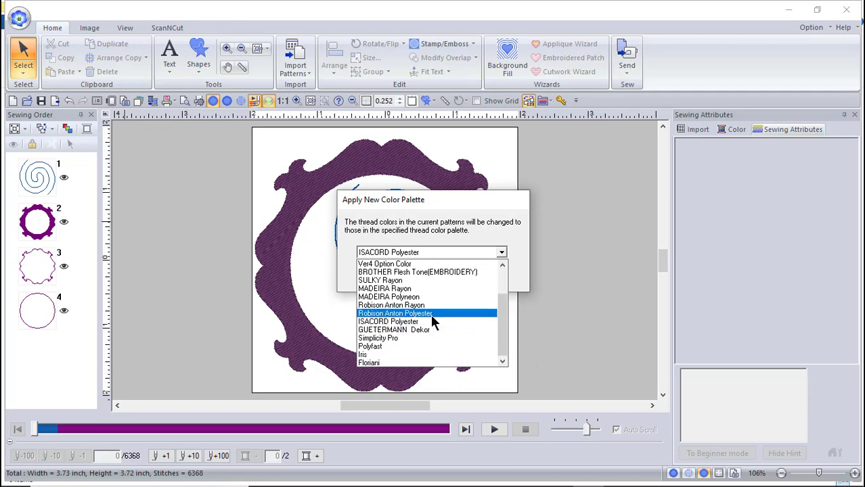
pyautogui.scroll(2, 506, 304)
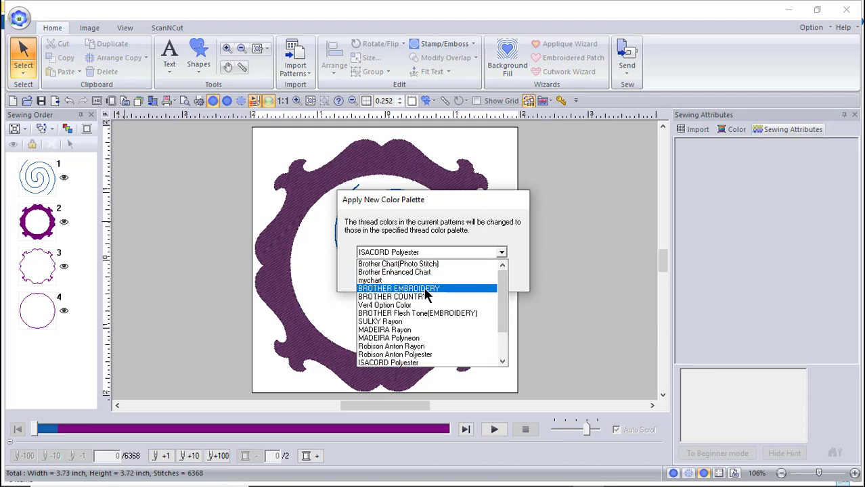
pyautogui.click(425, 289)
pyautogui.click(397, 280)
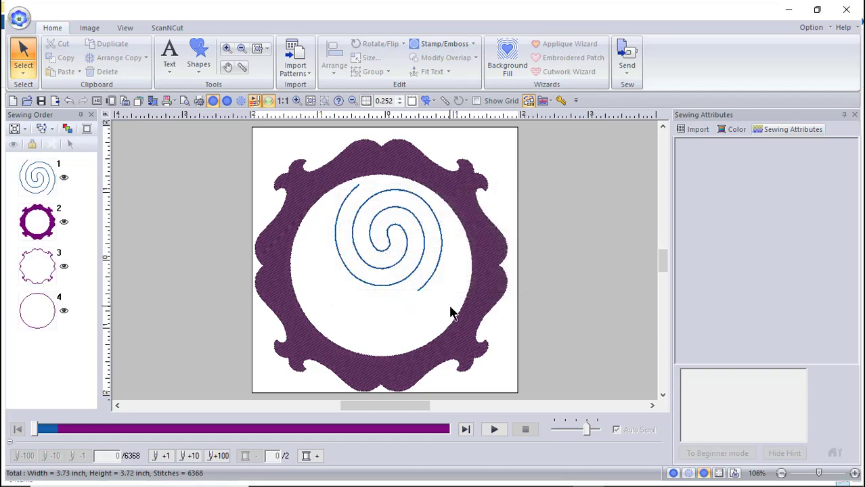
# Step: Select the whole design and examine its thread chart, thread colors and sewing attributes
pyautogui.click(734, 130)
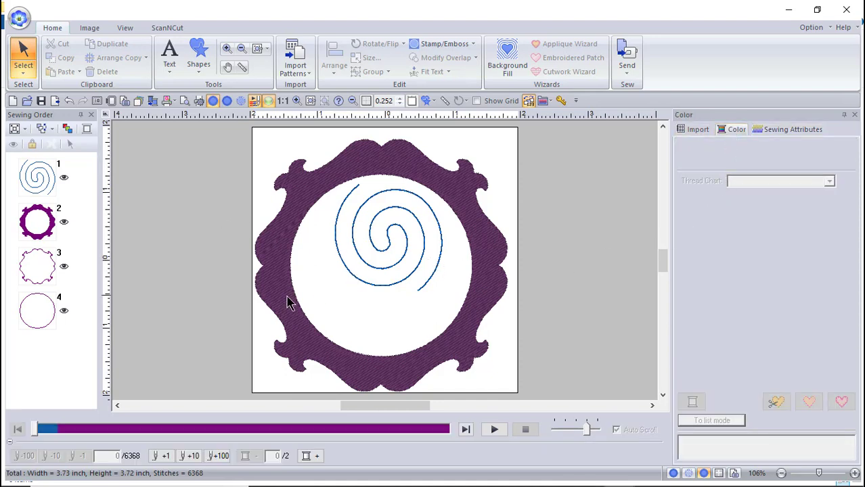
pyautogui.moveTo(211, 136); pyautogui.dragTo(526, 397)
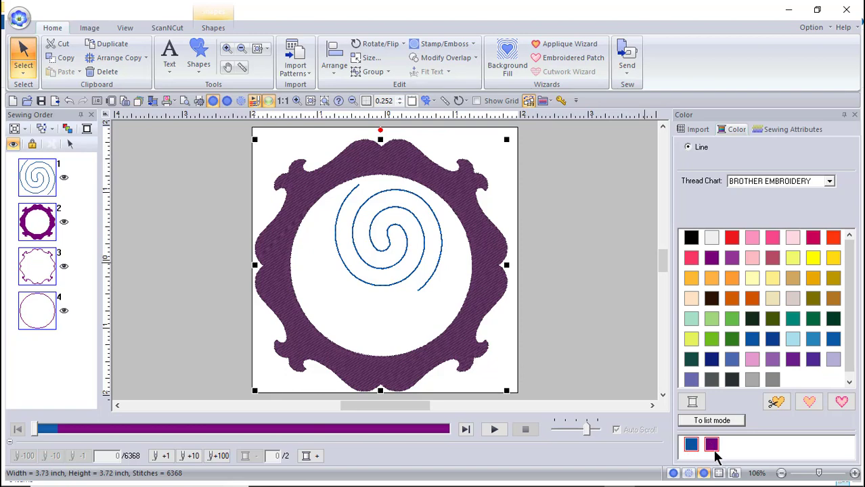
pyautogui.click(792, 128)
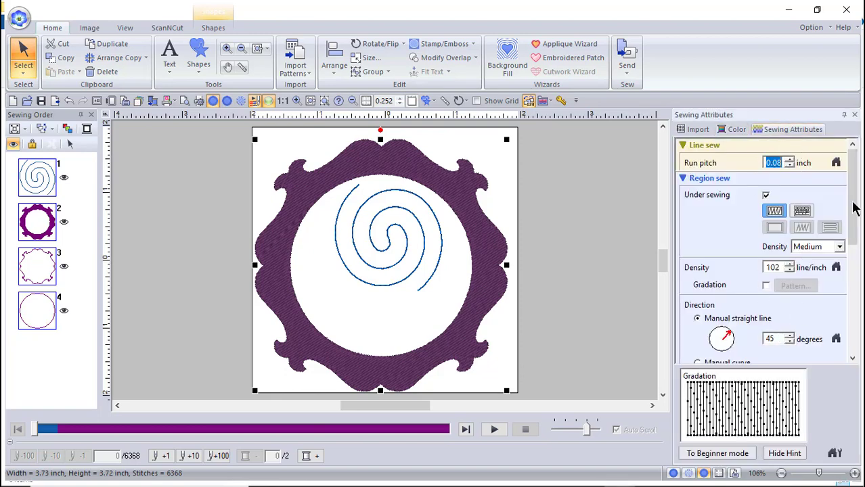
pyautogui.moveTo(851, 211); pyautogui.dragTo(859, 157)
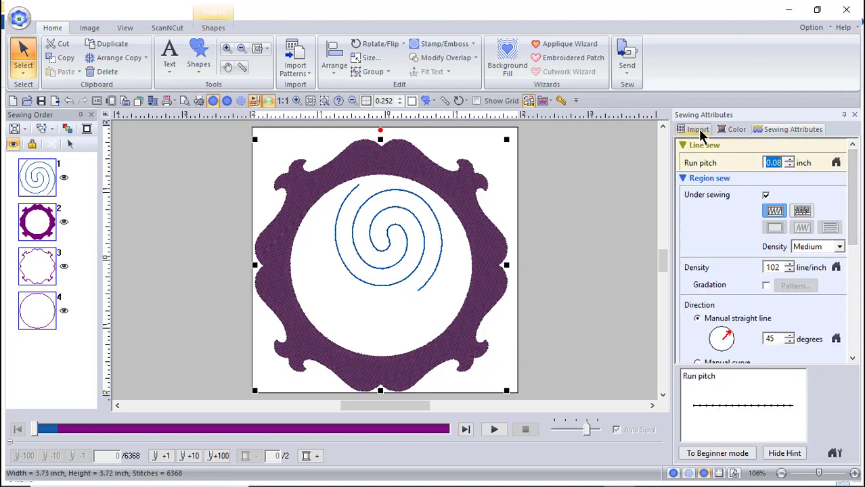
# Step: Export the design as Lesson 2 Basic.DST in the Tajima (*.DST) format
pyautogui.click(20, 19)
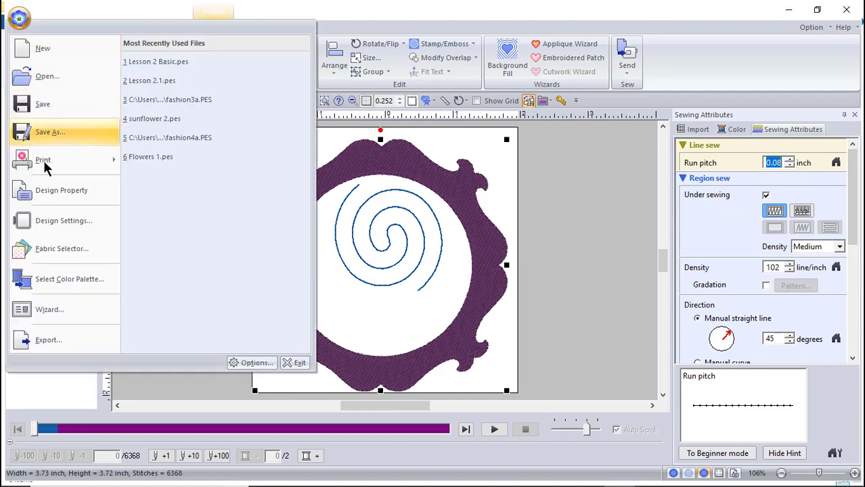
pyautogui.click(56, 341)
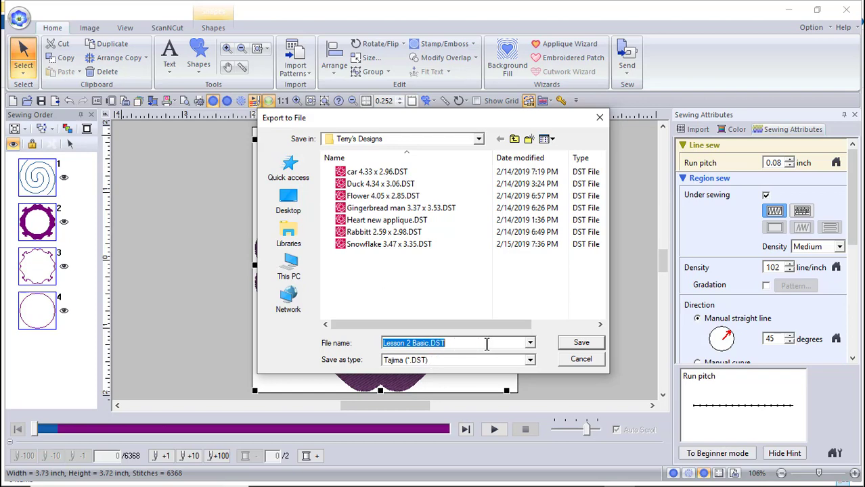
pyautogui.click(581, 343)
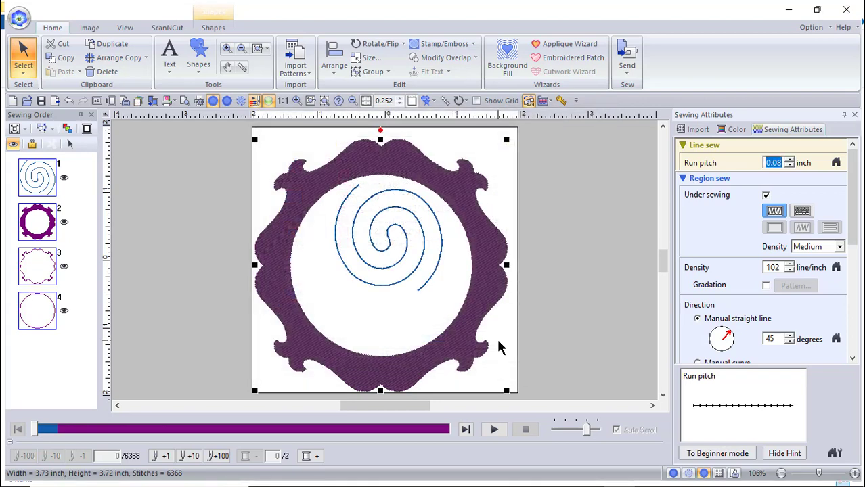